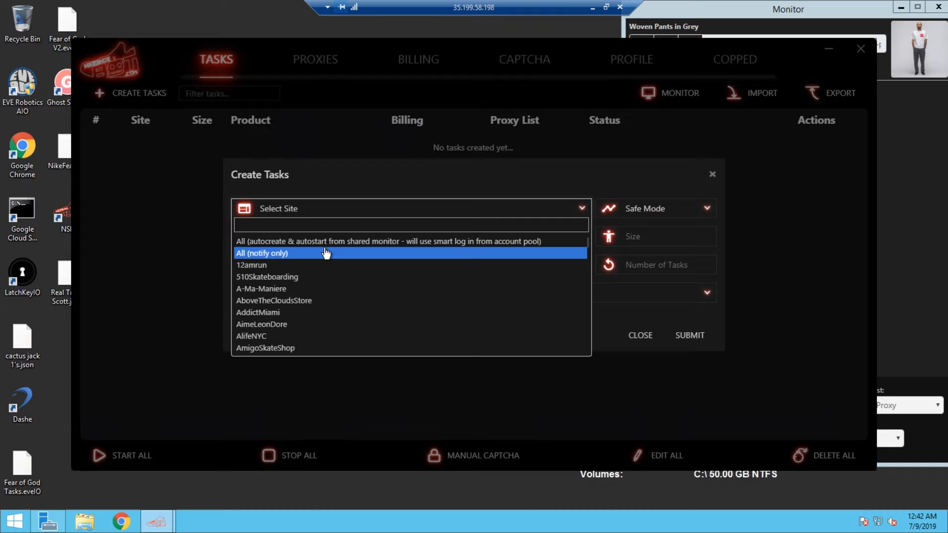
# Set the new task's site to All (autocreate & autostart from shared monitor) with keywords "yeezy 350 lundmark -infants -kids -f&f"
pyautogui.click(322, 242)
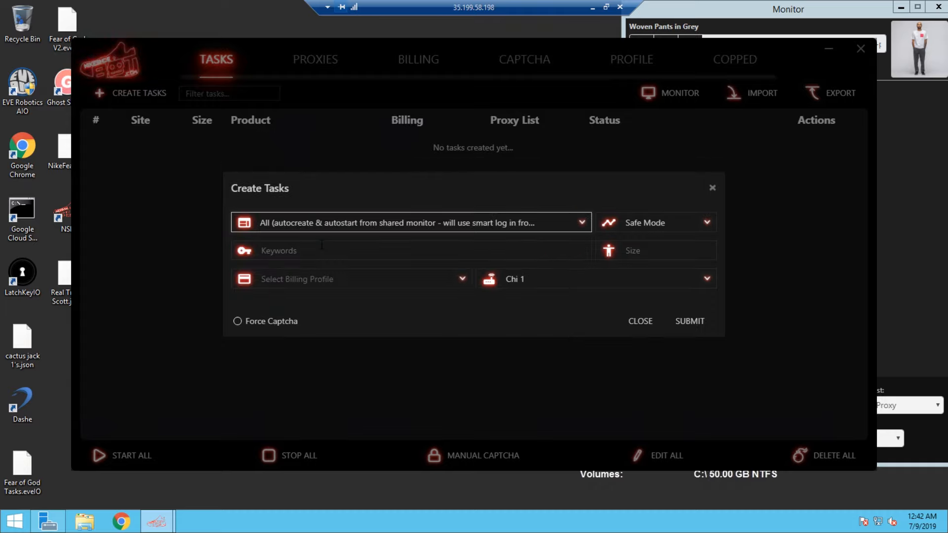
pyautogui.click(322, 243)
pyautogui.write('yee')
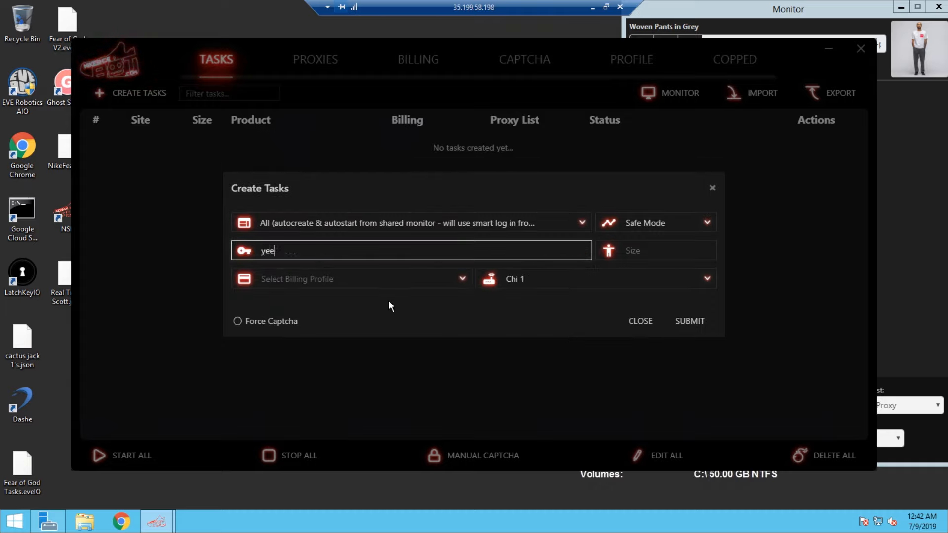
pyautogui.write('zy 350 ')
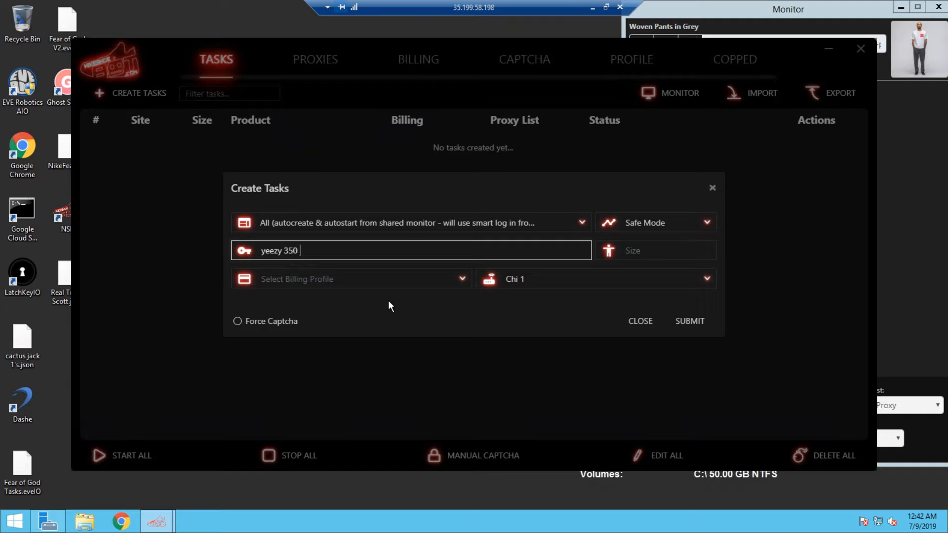
pyautogui.write('lundmark -infants')
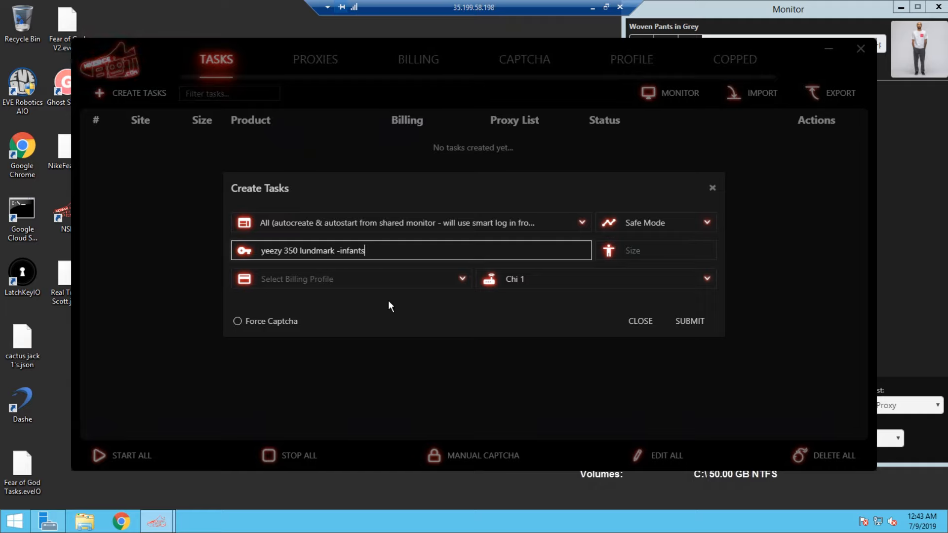
pyautogui.write(' -kids -')
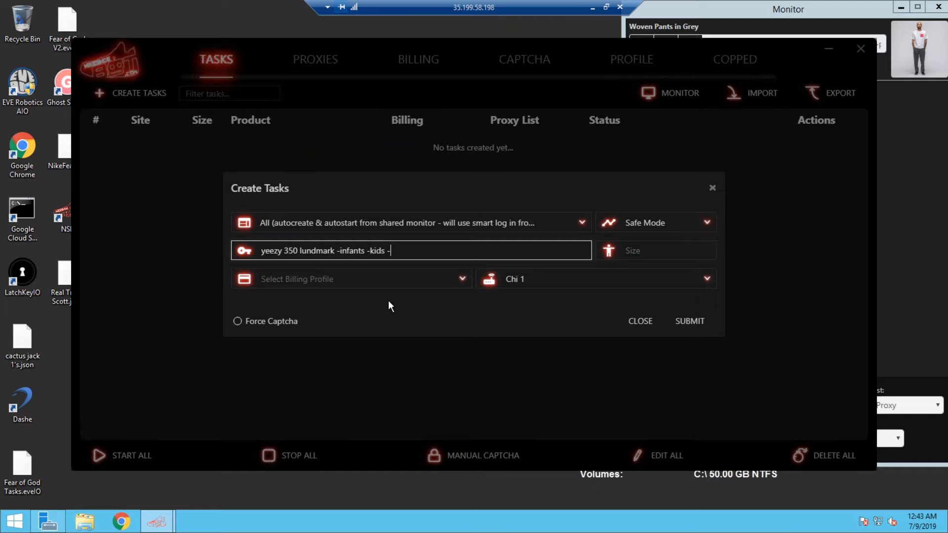
pyautogui.write('f&f')
# Assign the Tyk billing profile, enable Force Captcha, and submit the task in Safe Mode without a size
pyautogui.click(403, 279)
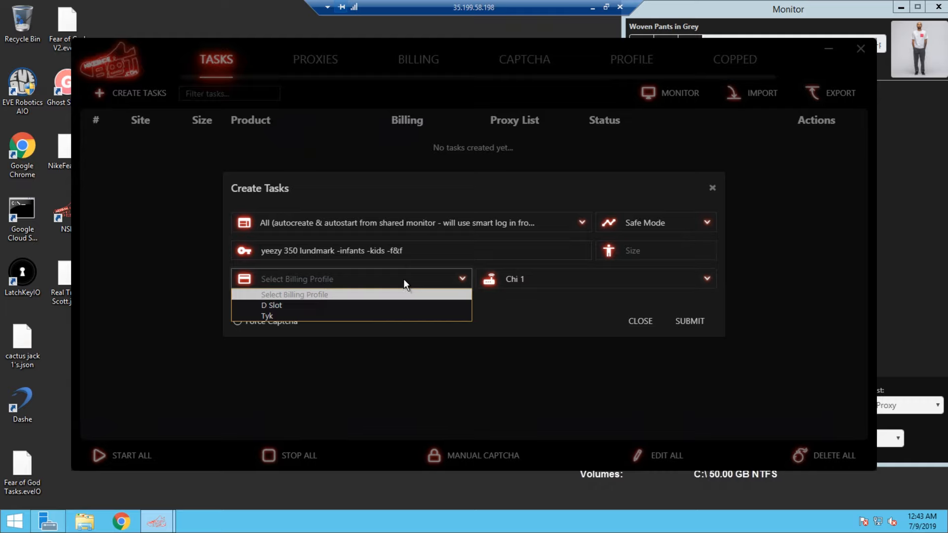
pyautogui.click(383, 316)
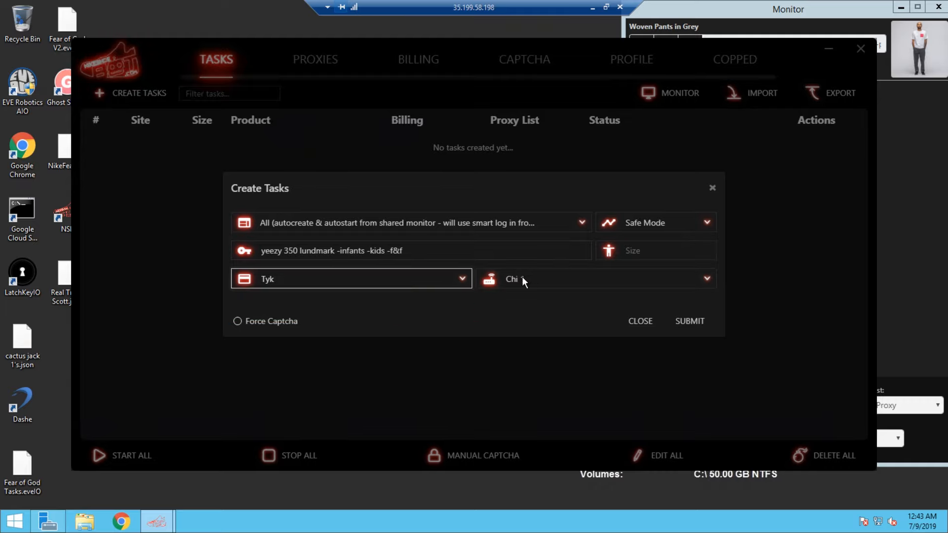
pyautogui.click(664, 252)
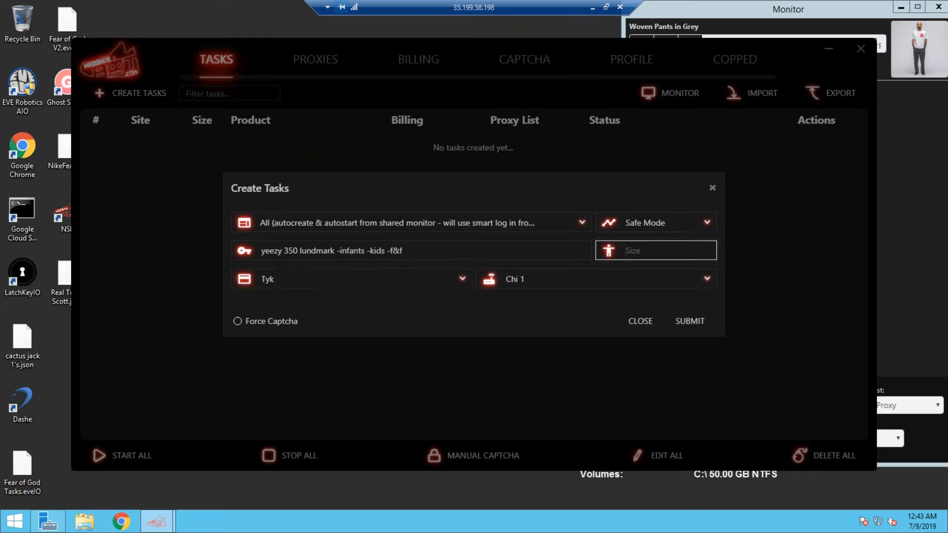
pyautogui.click(656, 219)
pyautogui.click(577, 295)
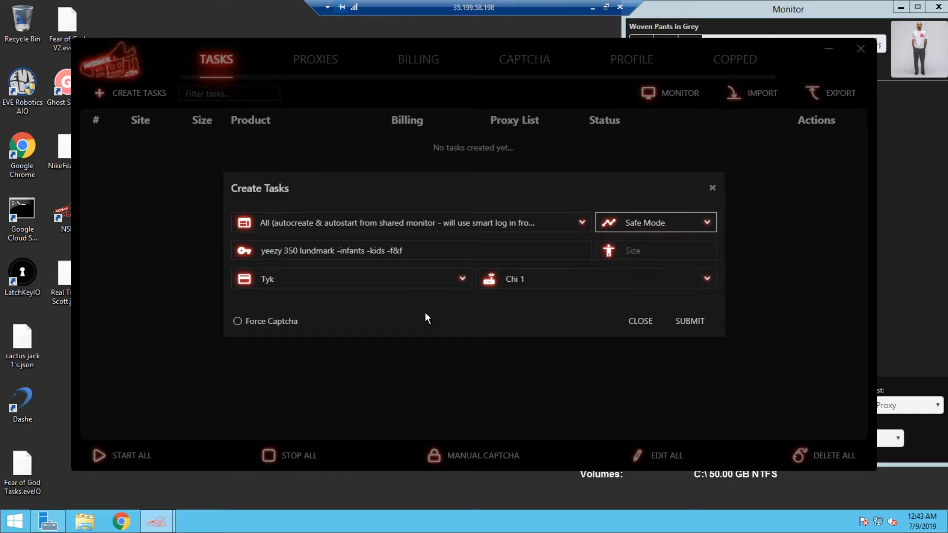
pyautogui.click(237, 322)
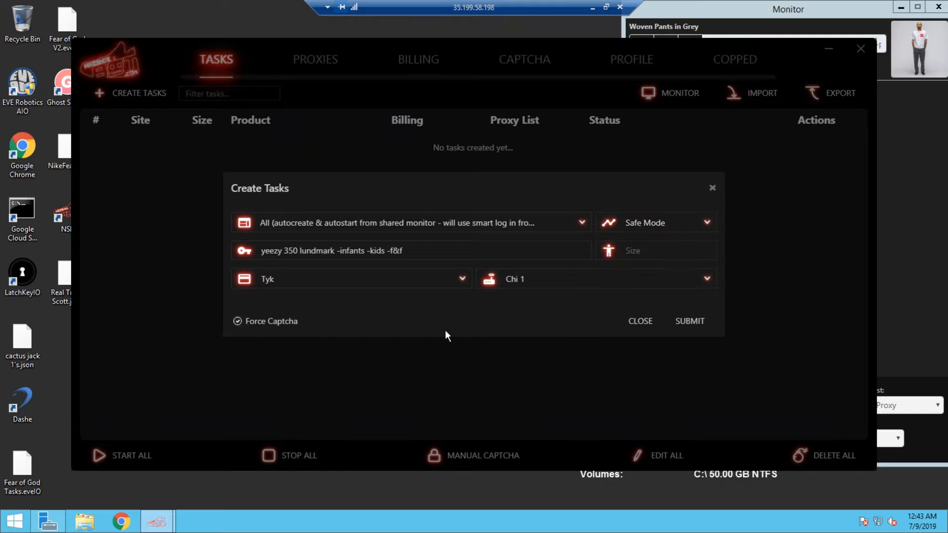
pyautogui.click(683, 322)
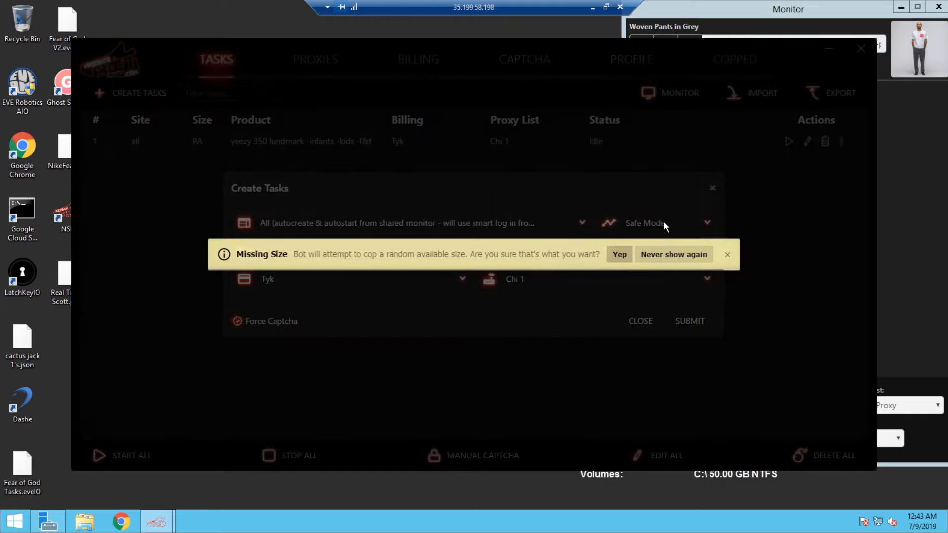
# Add two more copies of the task, one in Fast Mode and one in Cyborg Mode
pyautogui.click(670, 223)
pyautogui.click(666, 247)
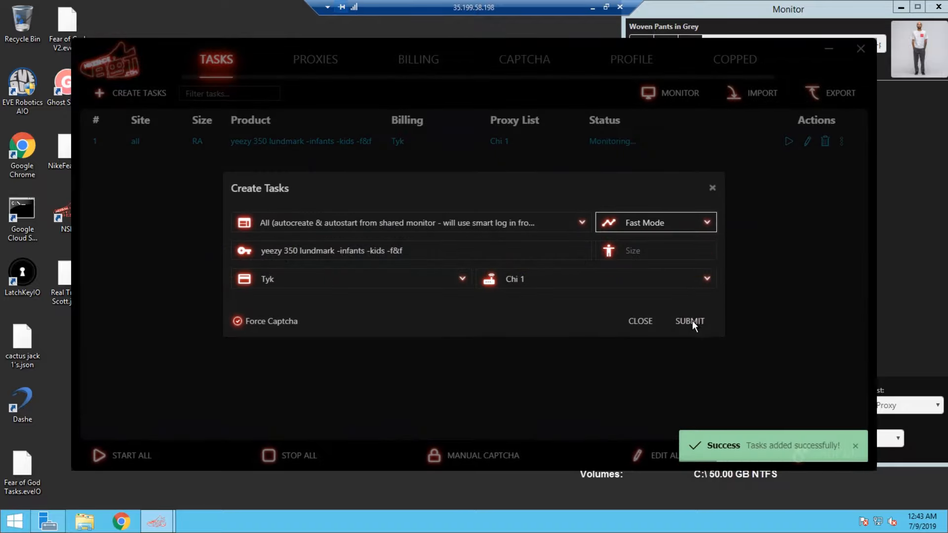
pyautogui.click(691, 321)
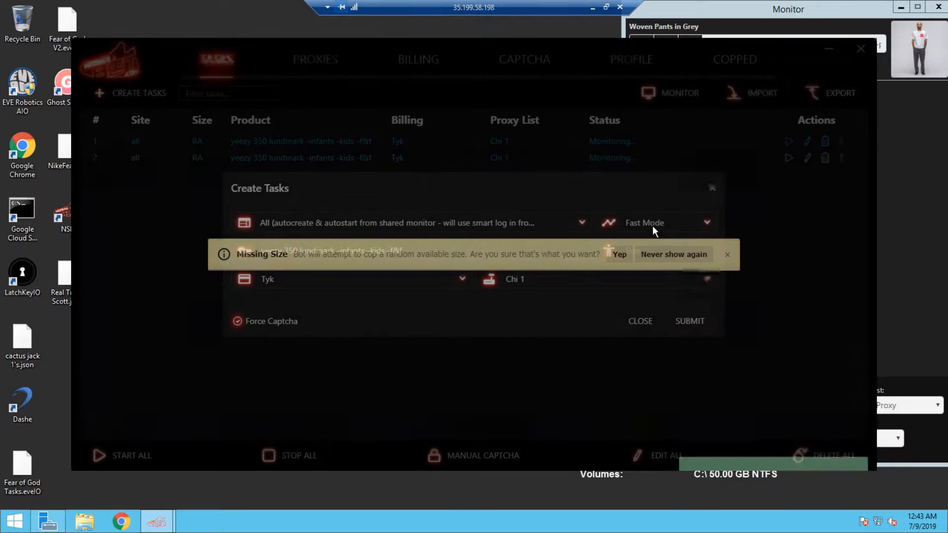
pyautogui.click(653, 226)
pyautogui.click(657, 254)
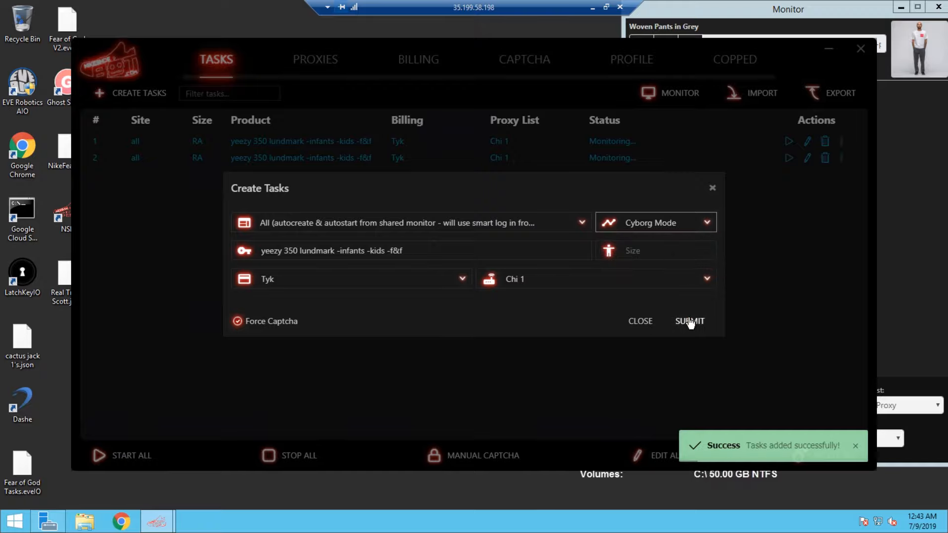
pyautogui.click(690, 321)
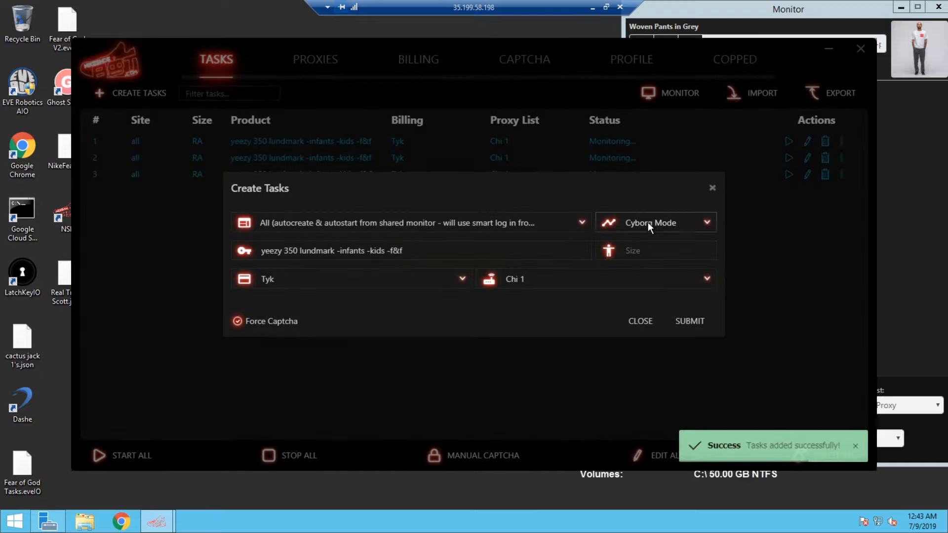
# Add another copy of the task in Cyborg2.0 mode, accept a random size, and close the task form
pyautogui.click(648, 223)
pyautogui.click(653, 271)
pyautogui.click(687, 322)
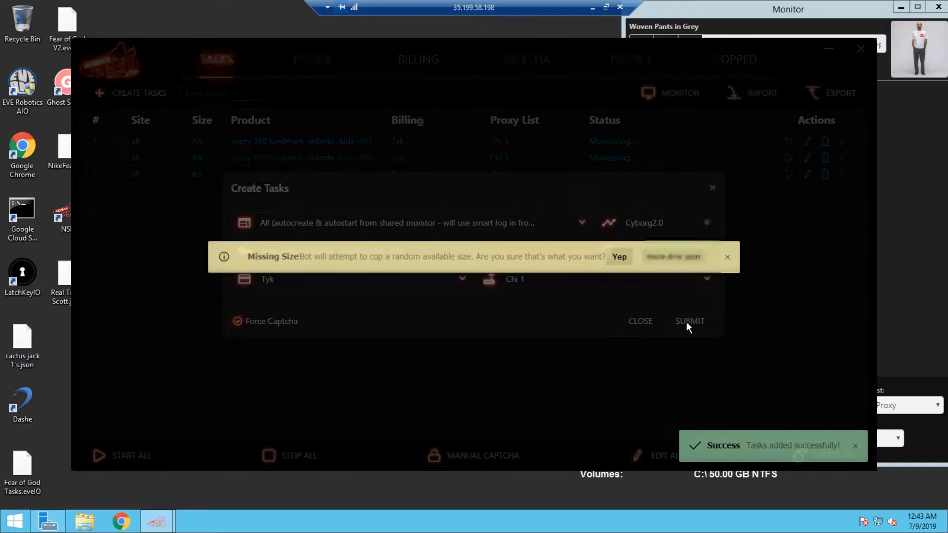
pyautogui.click(621, 258)
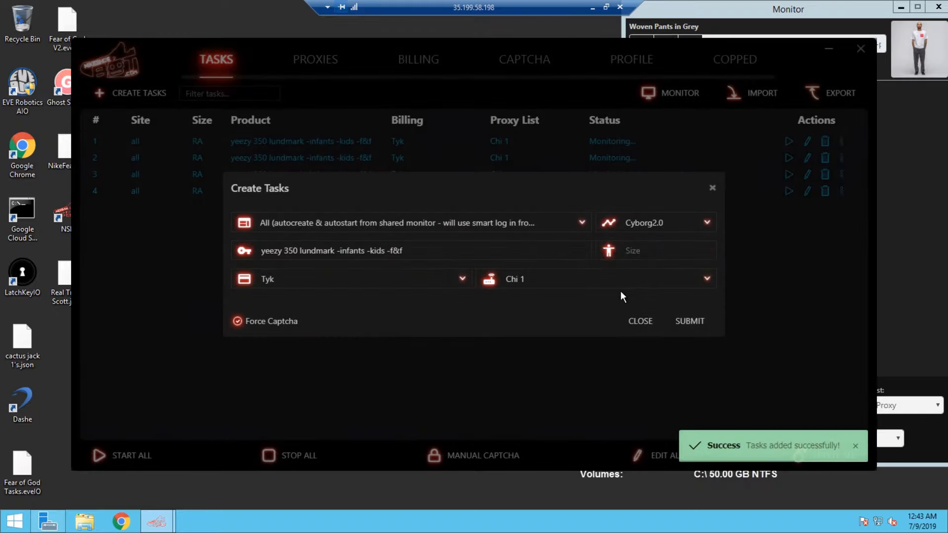
pyautogui.click(641, 322)
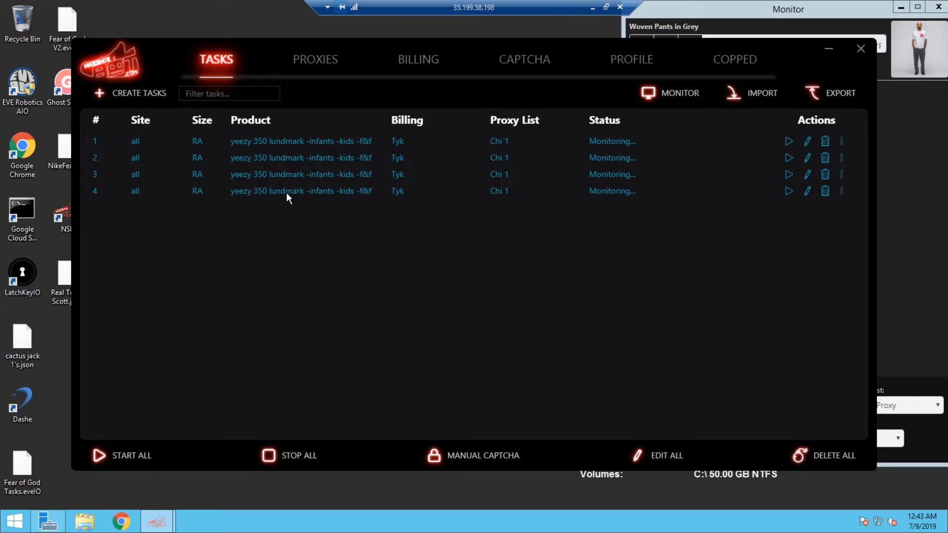
# Create a Cyborg2.0 task with 350 removed from the keywords, accepting a random size
pyautogui.click(153, 94)
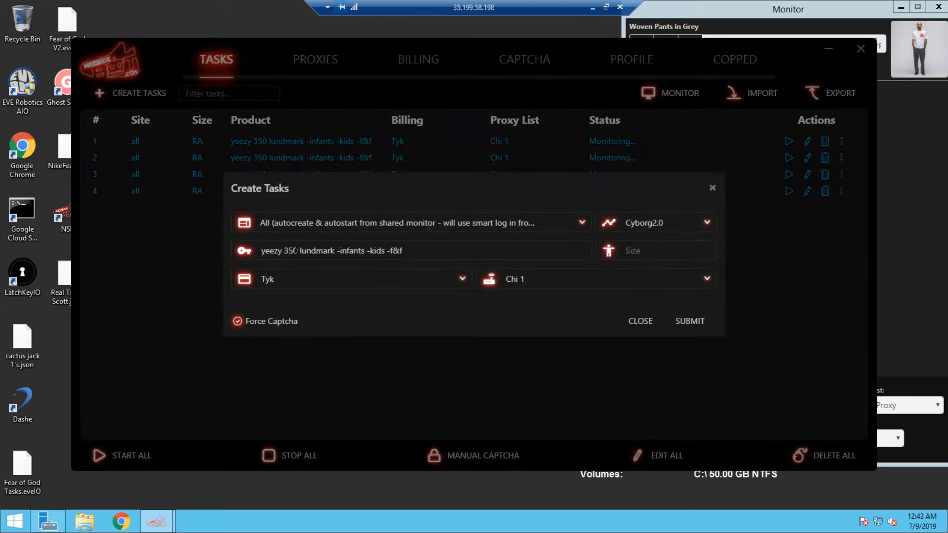
pyautogui.doubleClick(296, 252)
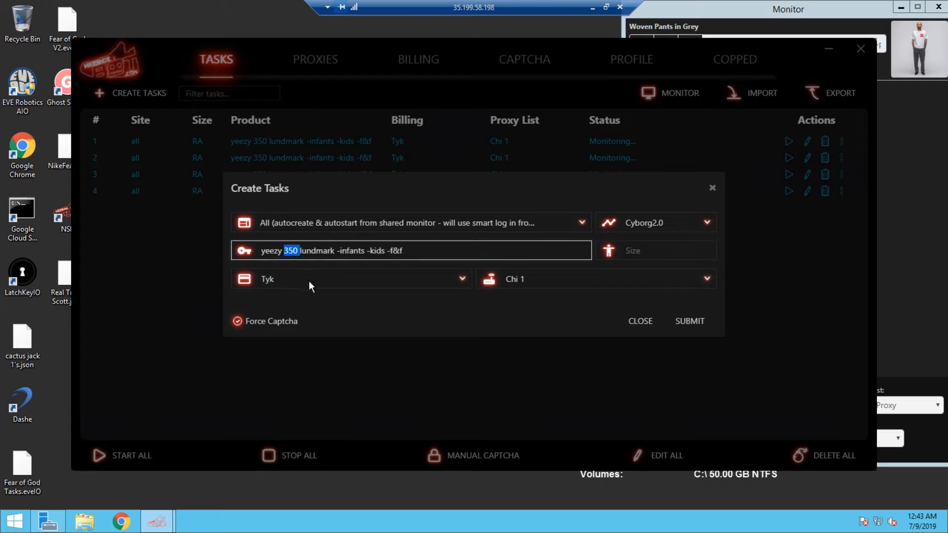
pyautogui.press('BackSpace')
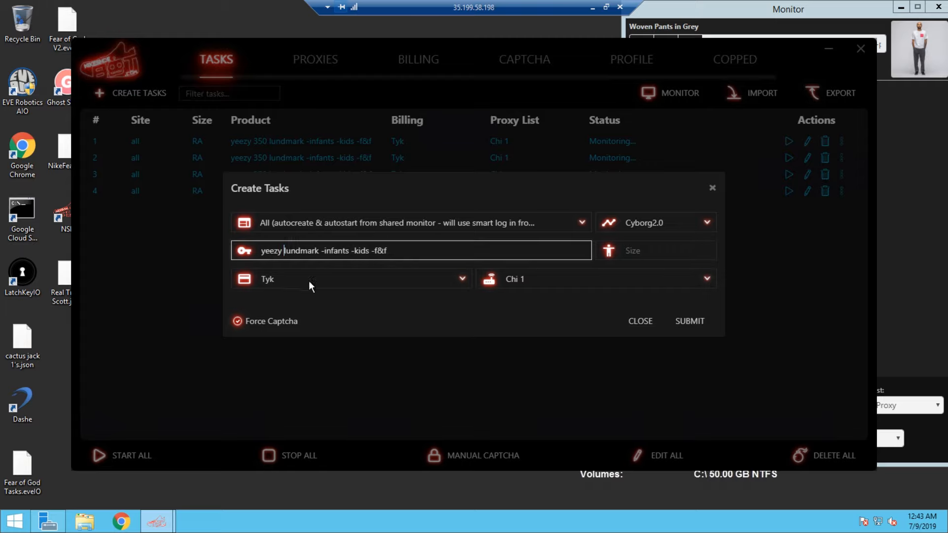
pyautogui.click(693, 324)
pyautogui.click(631, 255)
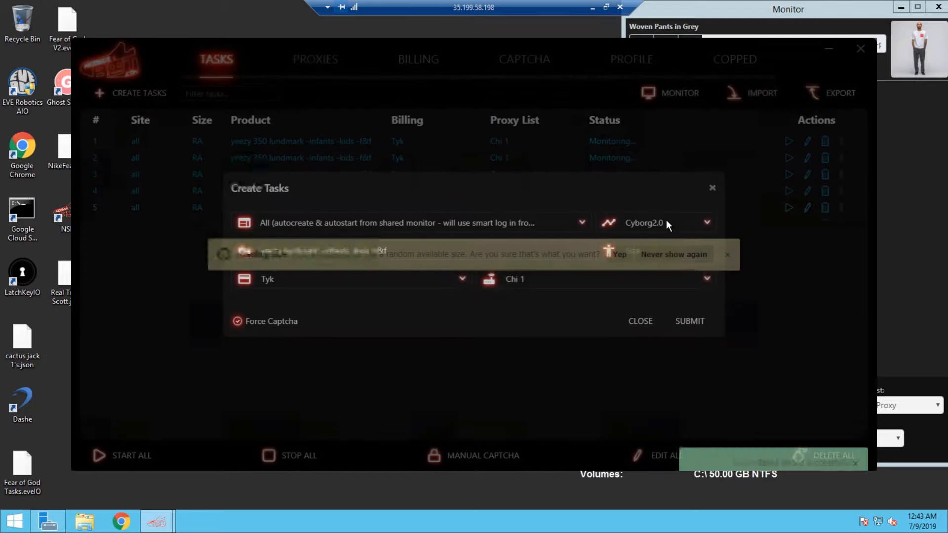
# Add a Safe Mode copy of the "yeezy lundmark -infants -kids -f&f" task and close the task form
pyautogui.click(665, 222)
pyautogui.click(662, 238)
pyautogui.click(687, 322)
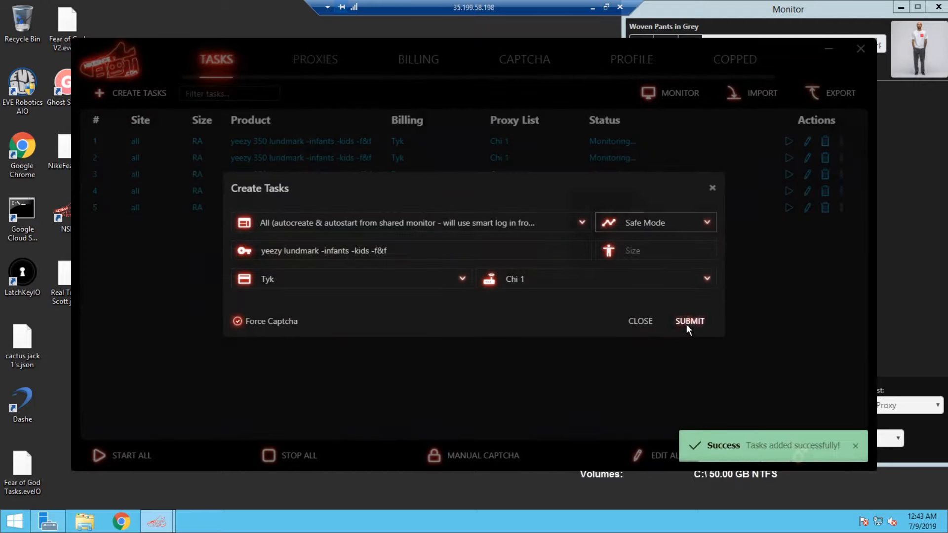
pyautogui.click(623, 255)
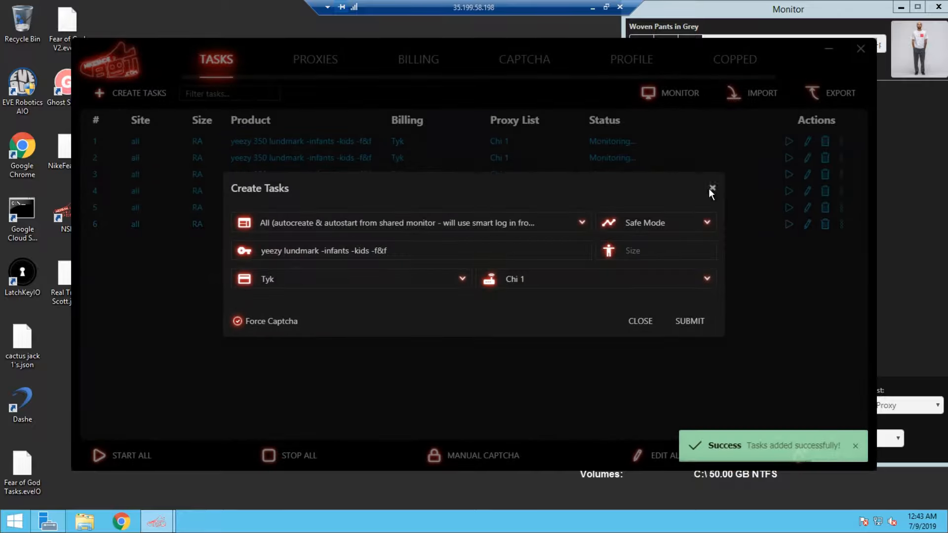
pyautogui.click(710, 188)
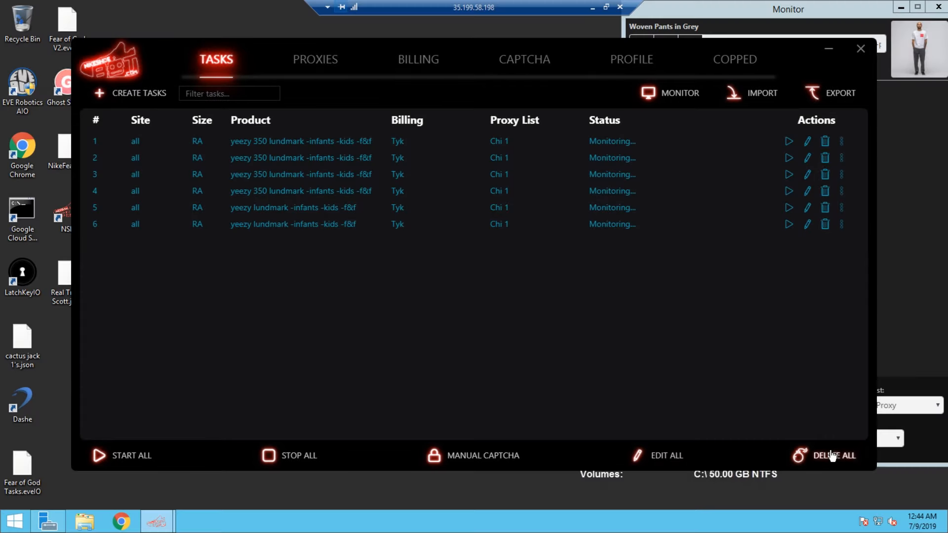
# Delete all existing tasks and start a new task for the YeezySupply site
pyautogui.click(828, 454)
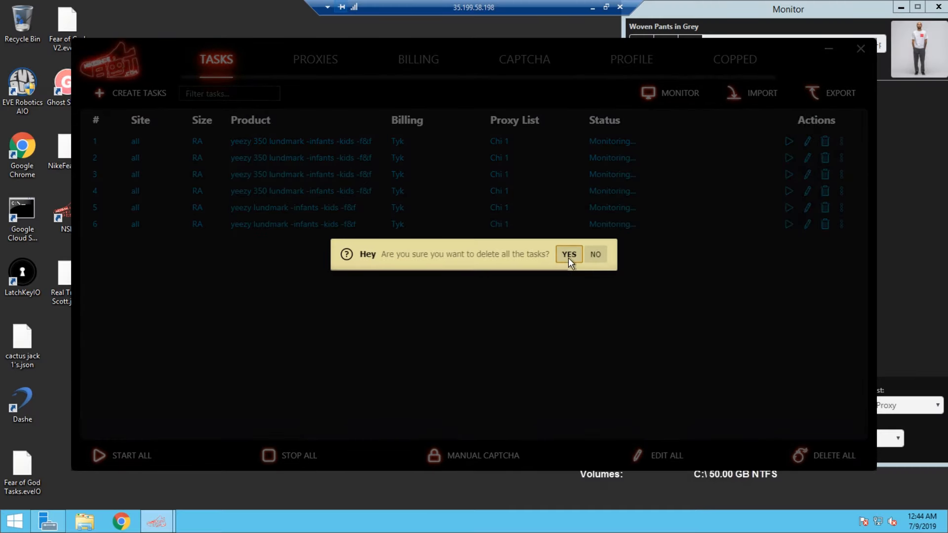
pyautogui.click(568, 255)
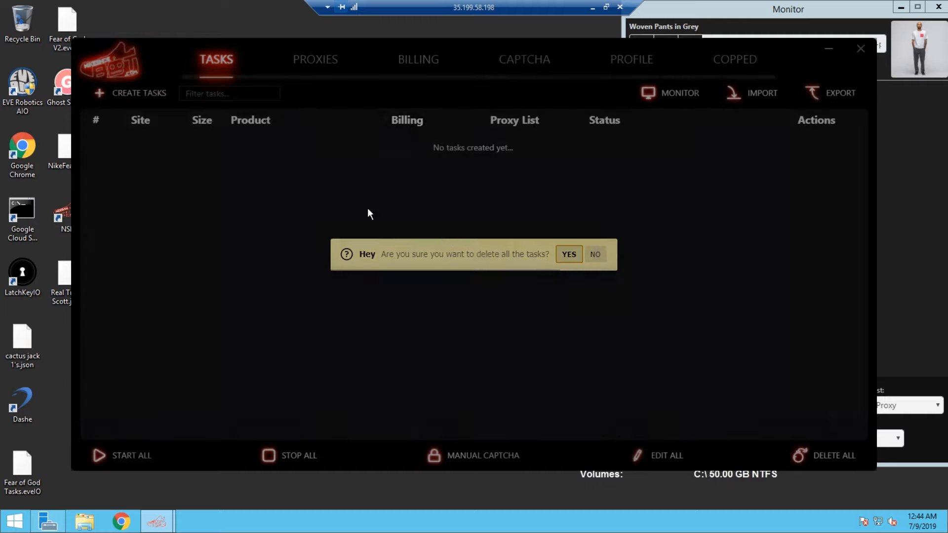
pyautogui.click(141, 93)
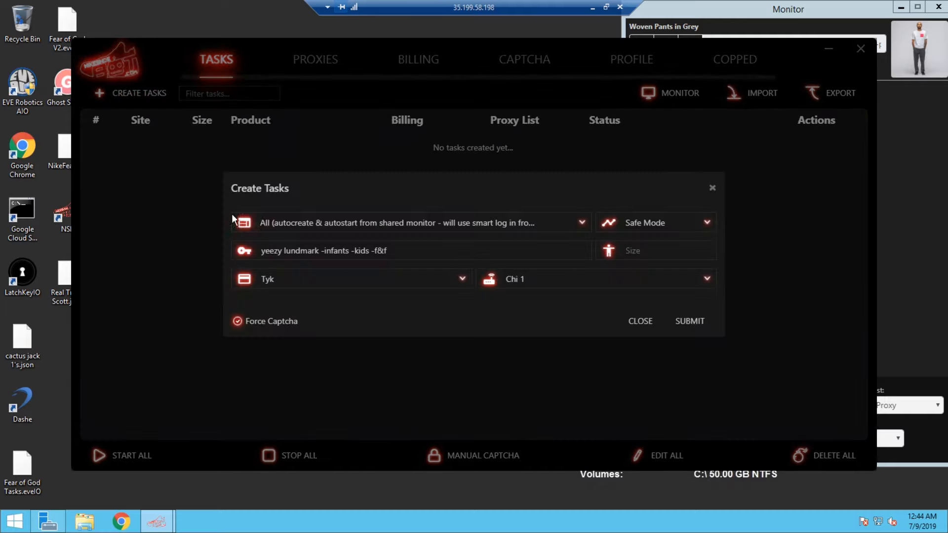
pyautogui.click(404, 224)
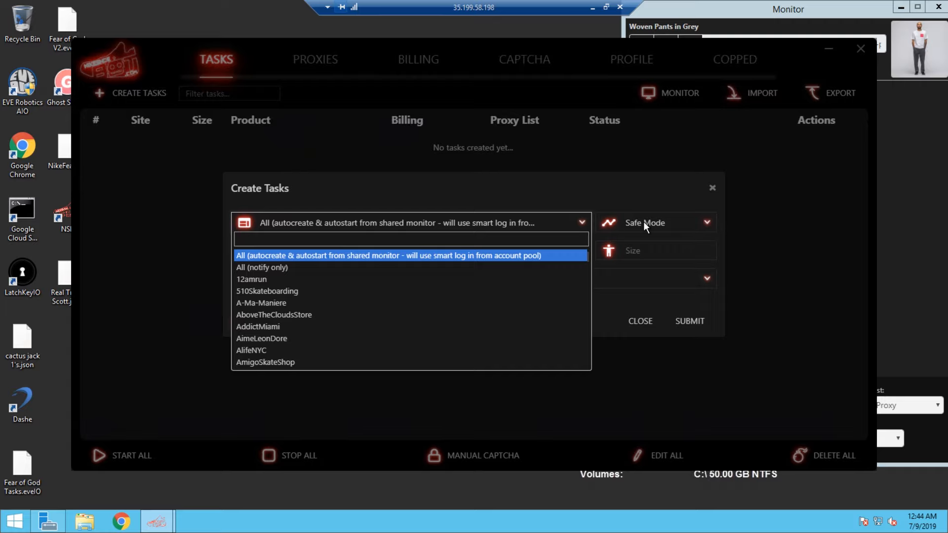
pyautogui.write('yeezy')
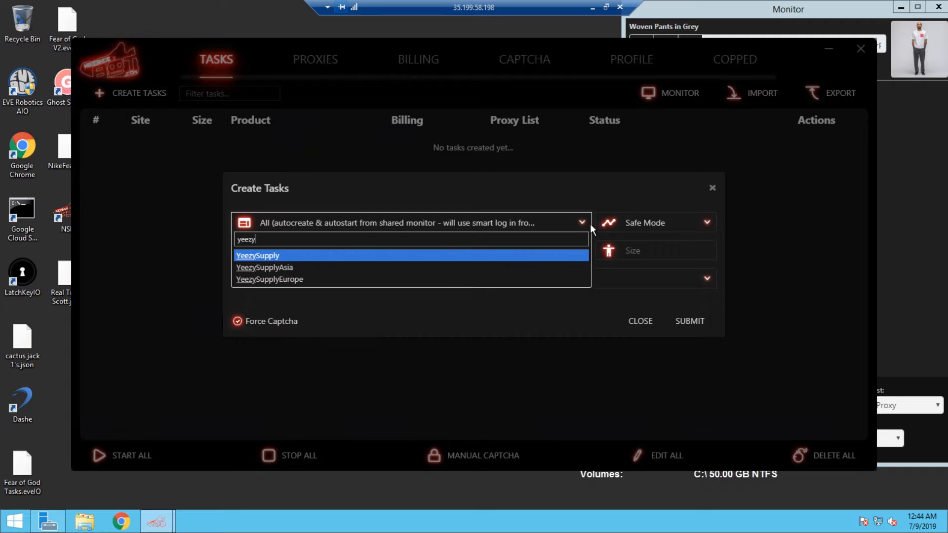
pyautogui.click(478, 260)
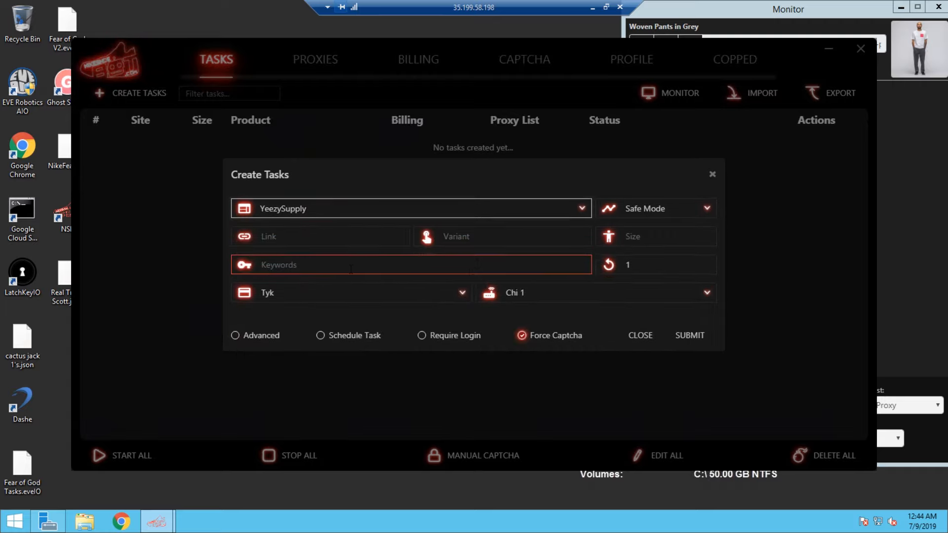
# Enter "yeezy 350 lundmark refl" as the keywords of the YeezySupply task
pyautogui.click(350, 269)
pyautogui.write('yeez')
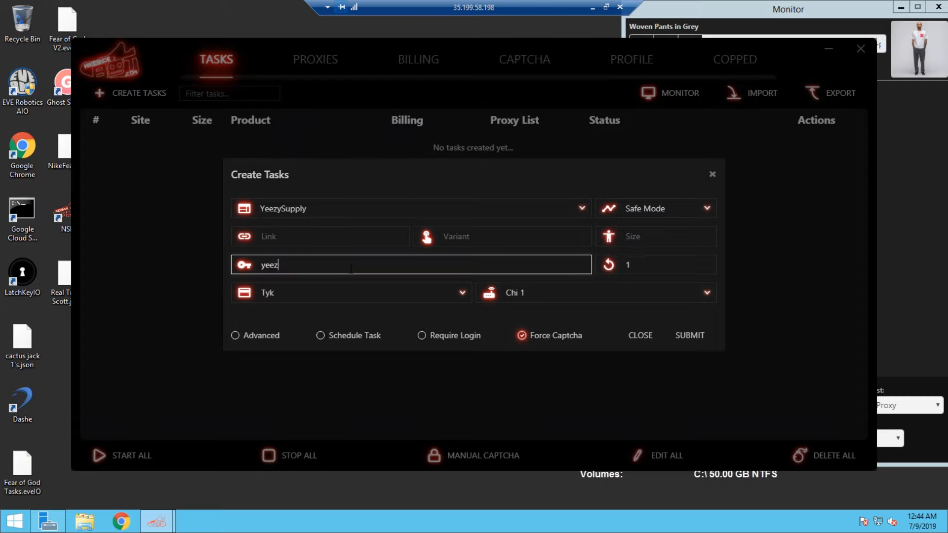
pyautogui.write('y 350 ')
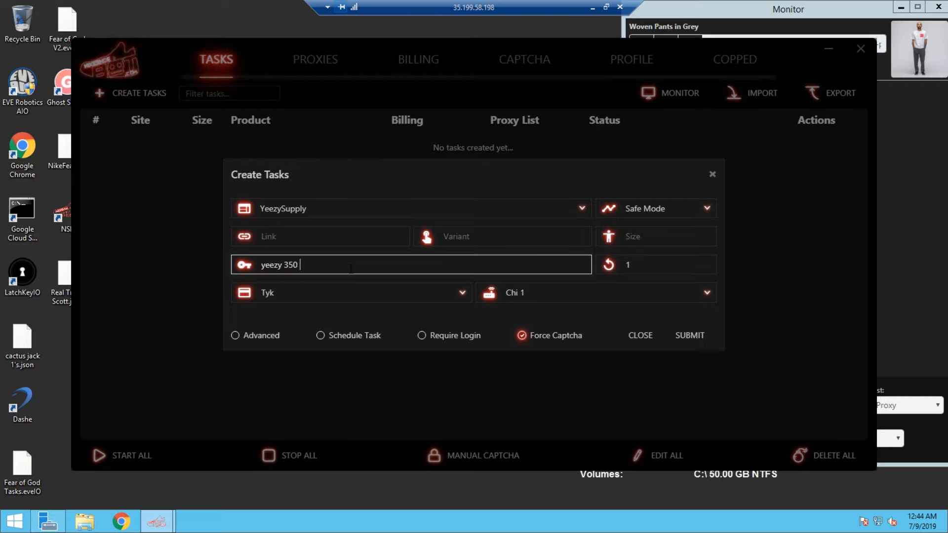
pyautogui.write('lundmark ')
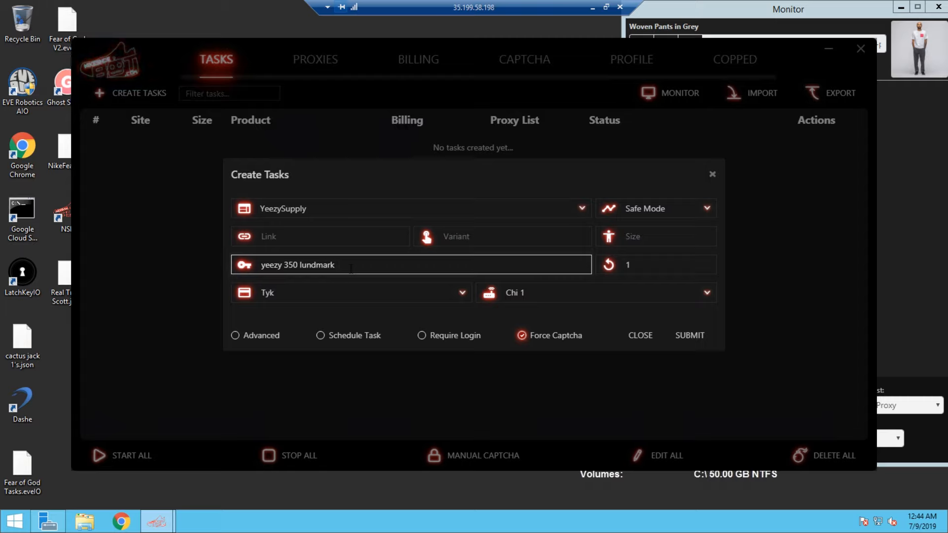
pyautogui.write('refl')
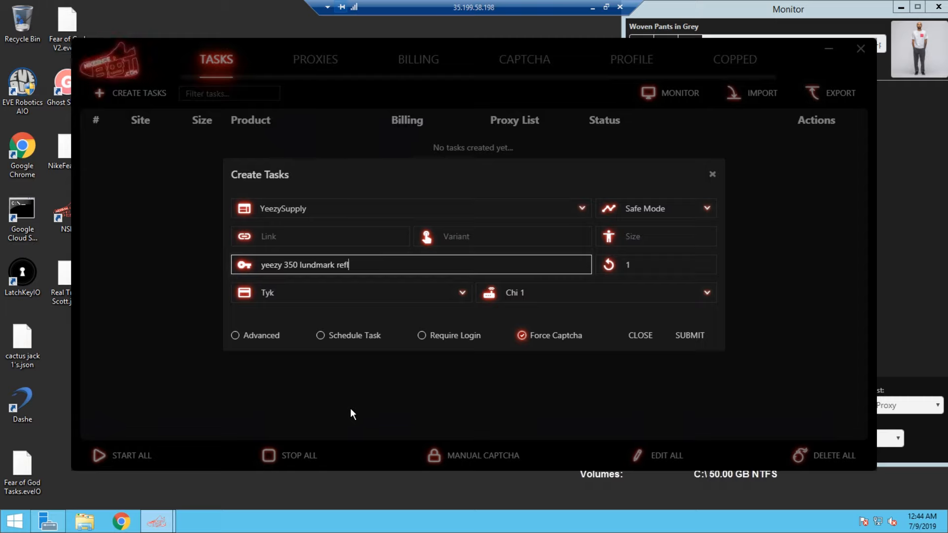
# Append the negative keywords "-kids -infants -f&f" to the YeezySupply task and set its size to 4.5
pyautogui.write('-kids -infants')
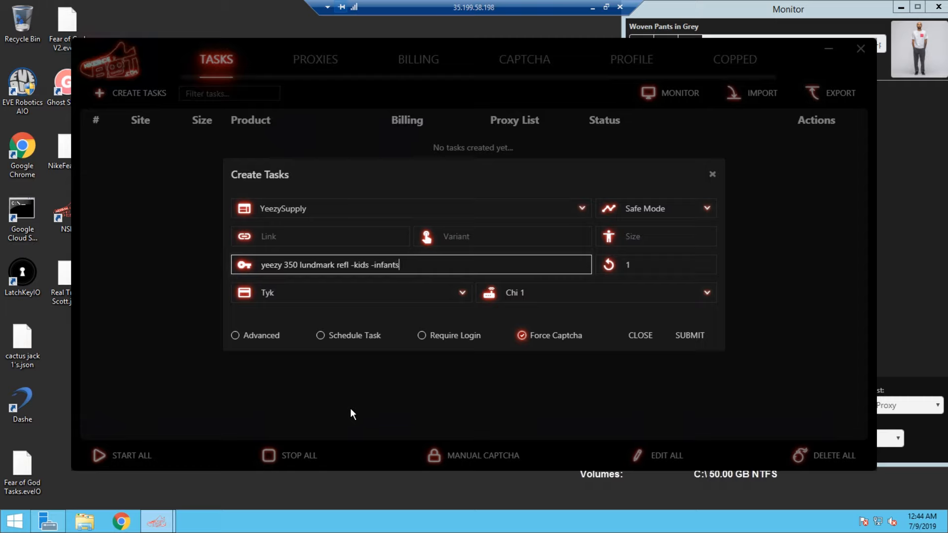
pyautogui.write(' -f')
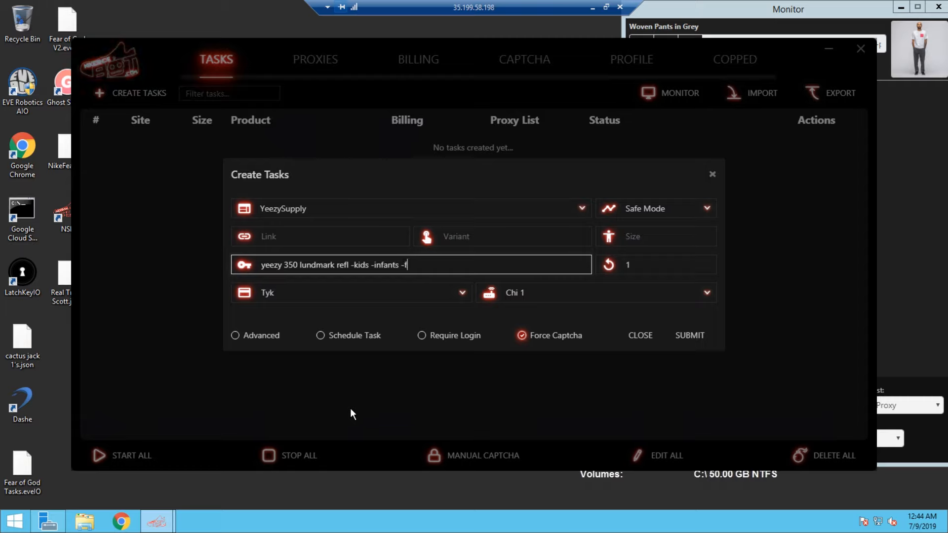
pyautogui.write('&t')
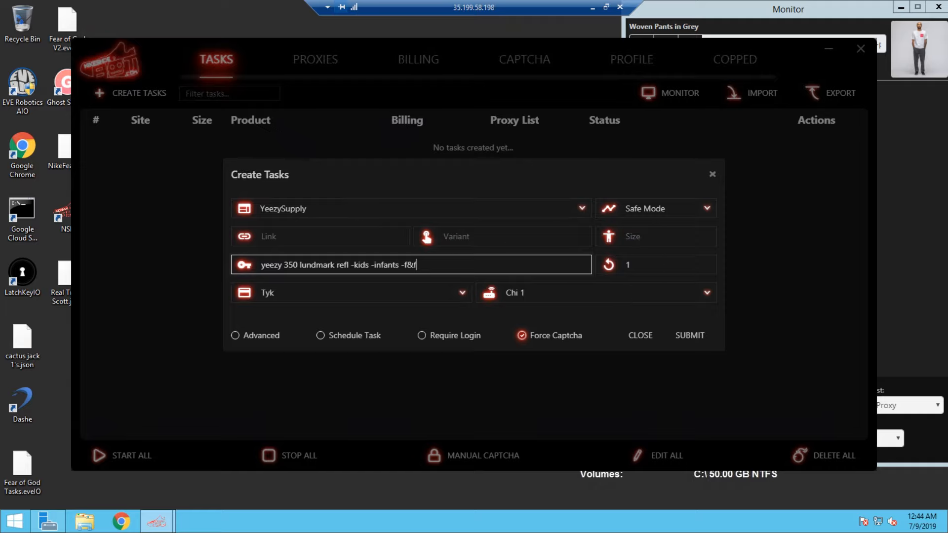
pyautogui.click(664, 242)
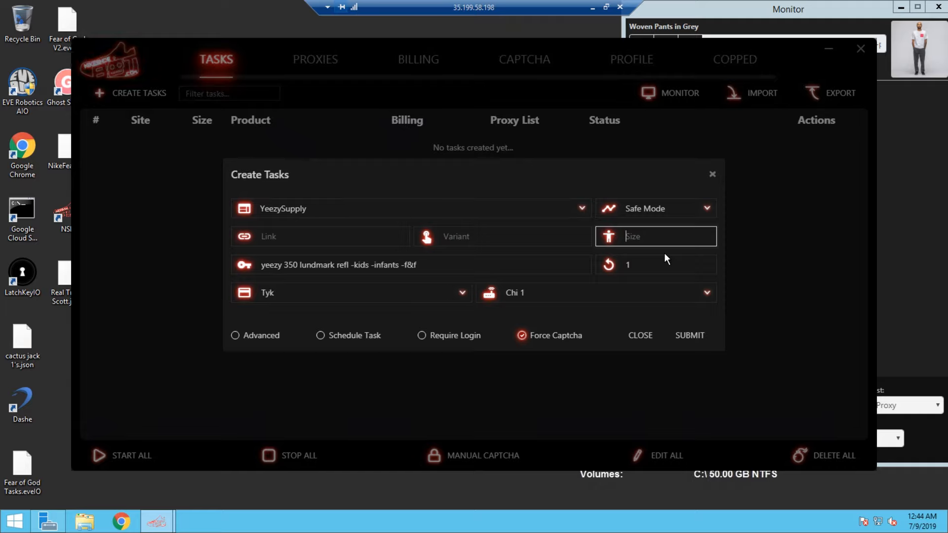
pyautogui.write('4.')
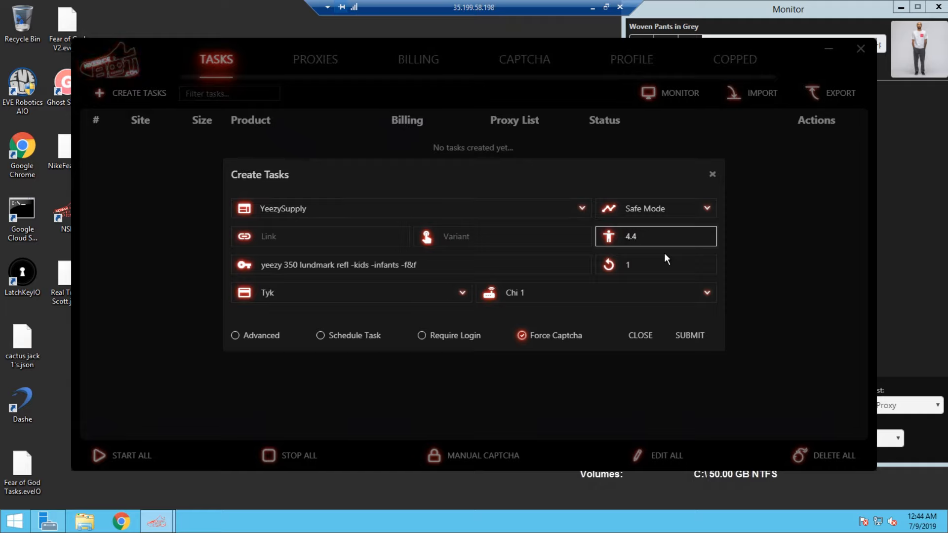
pyautogui.write('5')
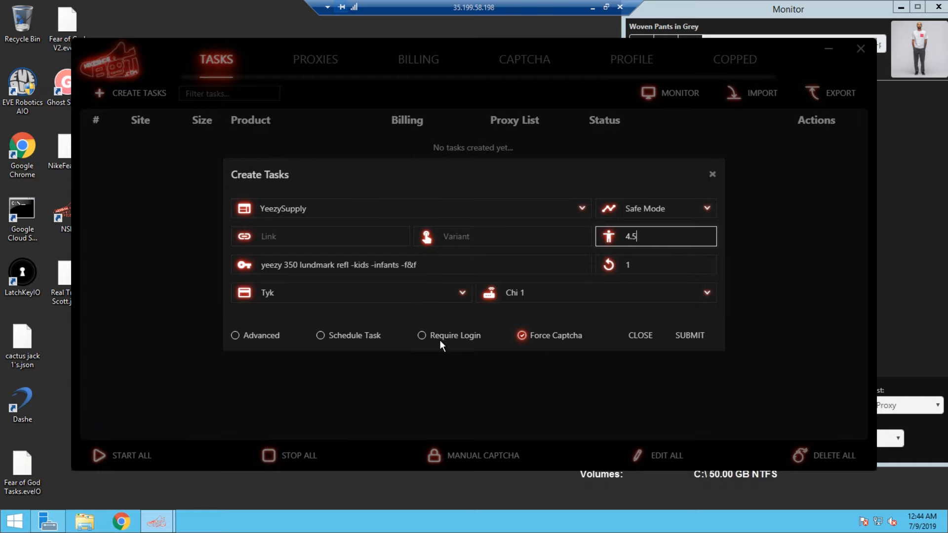
# Set the advanced monitor and restock timeouts to 10000 ms, enable the shared monitor, and submit the Safe Mode task
pyautogui.click(236, 335)
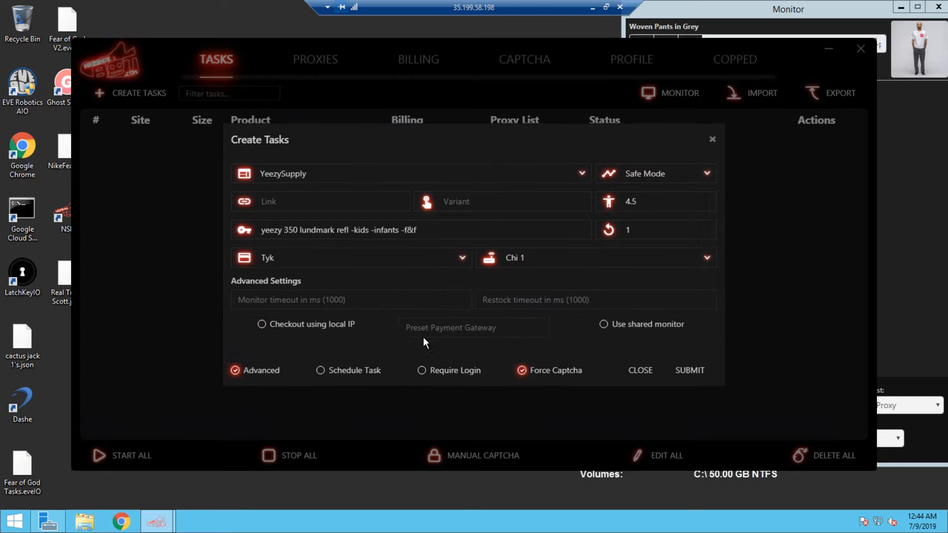
pyautogui.click(493, 300)
pyautogui.click(444, 299)
pyautogui.write('10000')
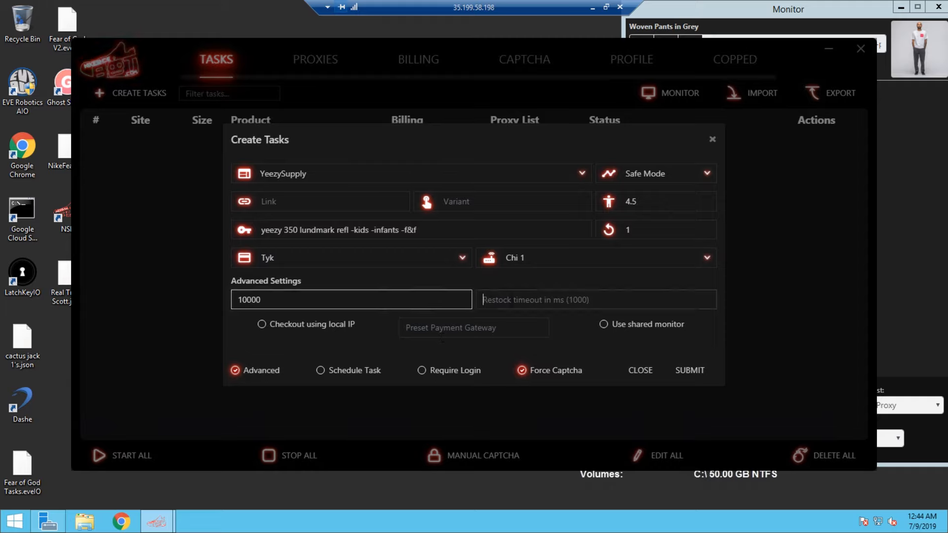
pyautogui.press('Tab')
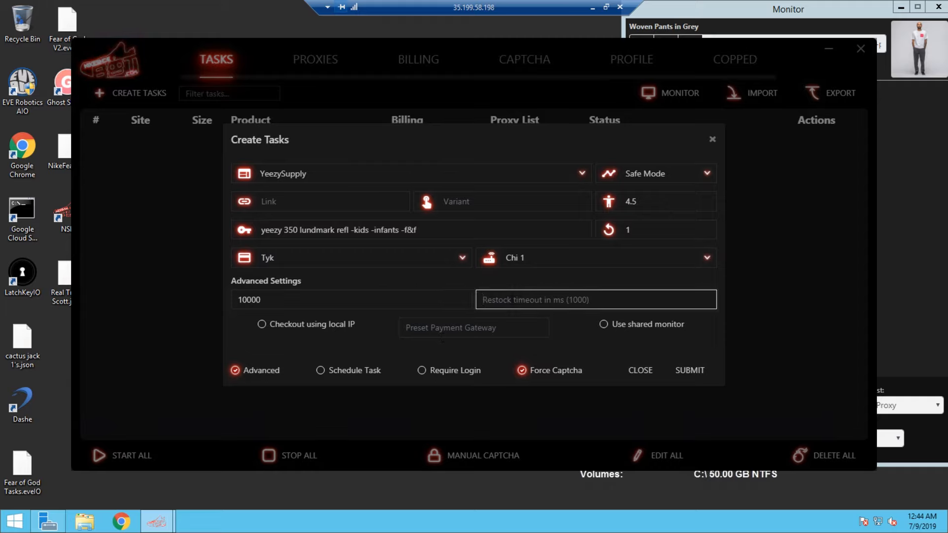
pyautogui.write('10000')
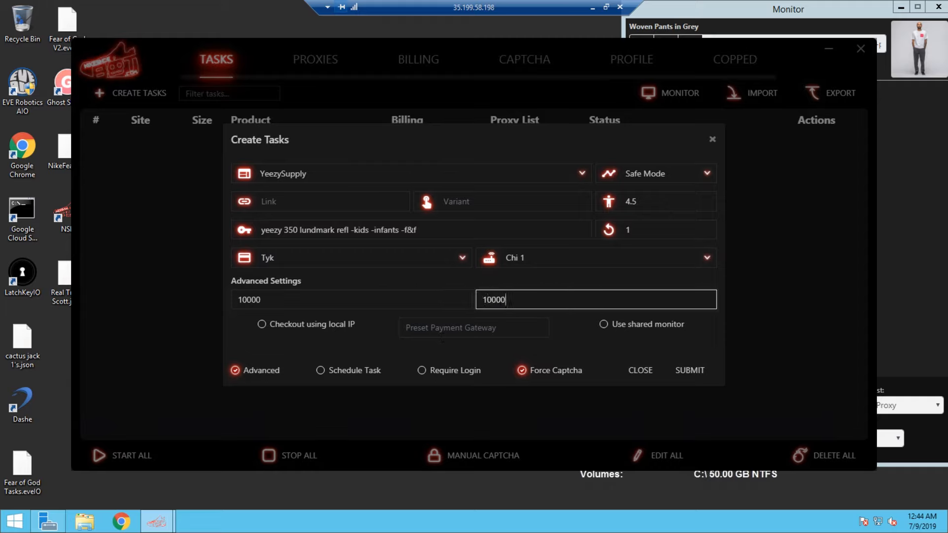
pyautogui.click(605, 319)
pyautogui.click(605, 324)
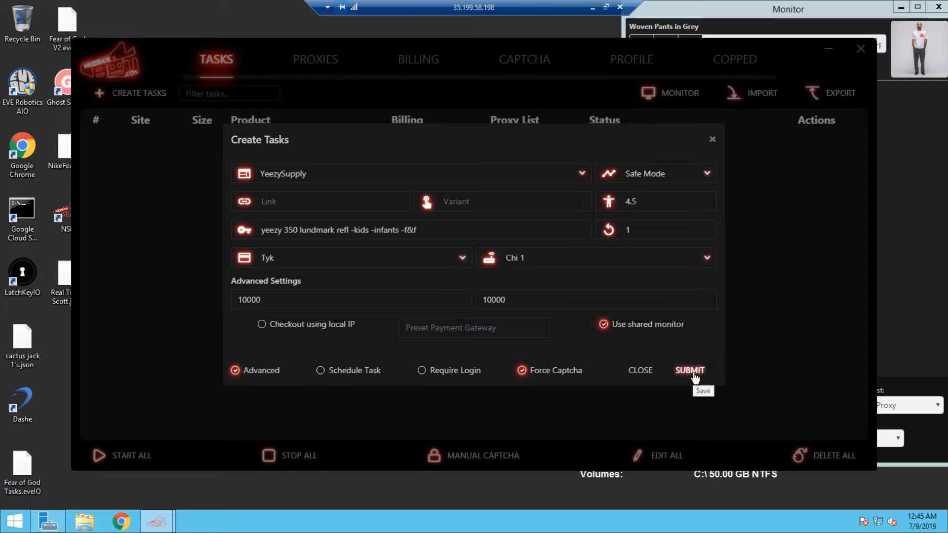
pyautogui.click(692, 373)
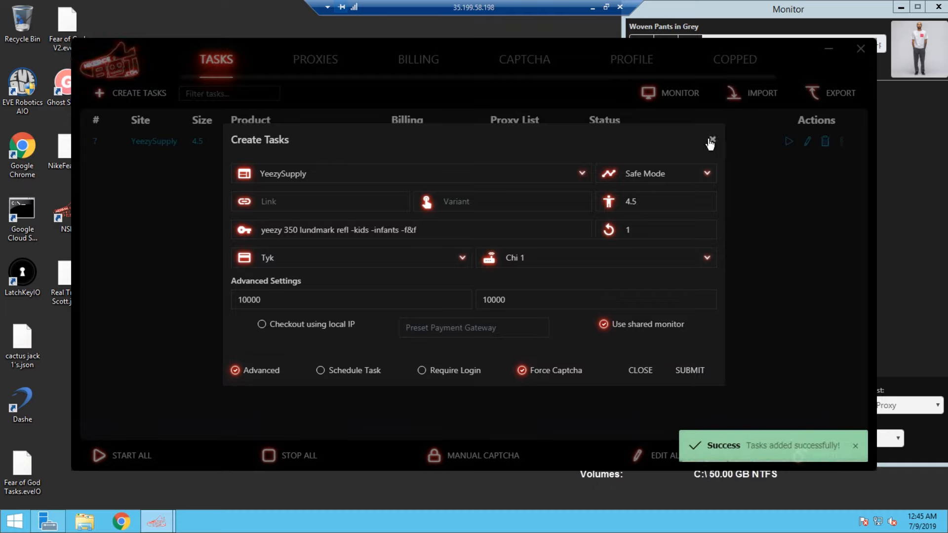
# Submit a second Safe Mode YeezySupply task with the same settings
pyautogui.click(396, 173)
pyautogui.scroll(1, 347, 196)
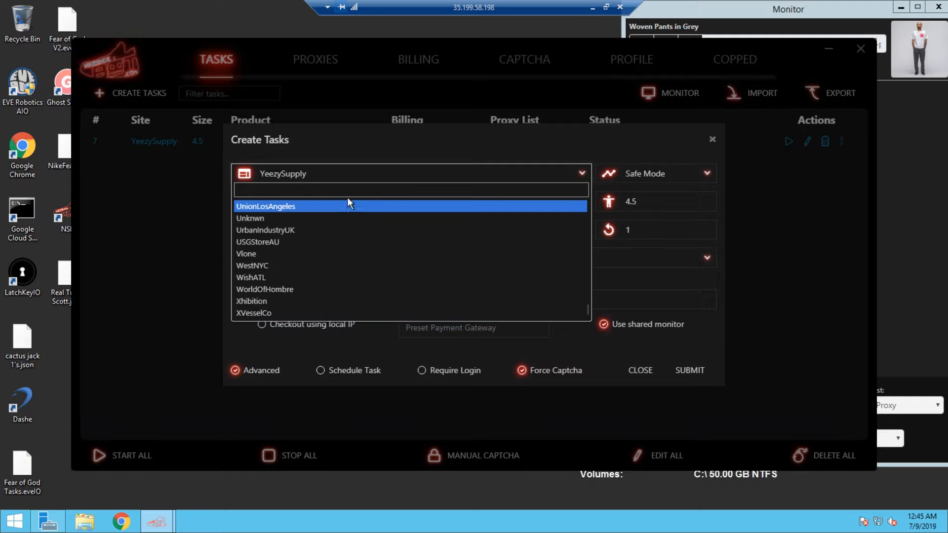
pyautogui.click(695, 153)
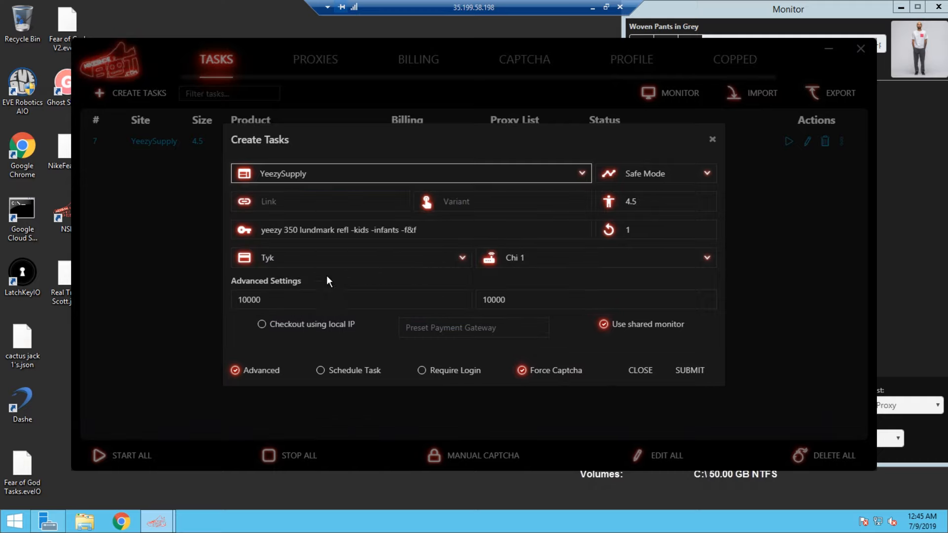
pyautogui.click(690, 370)
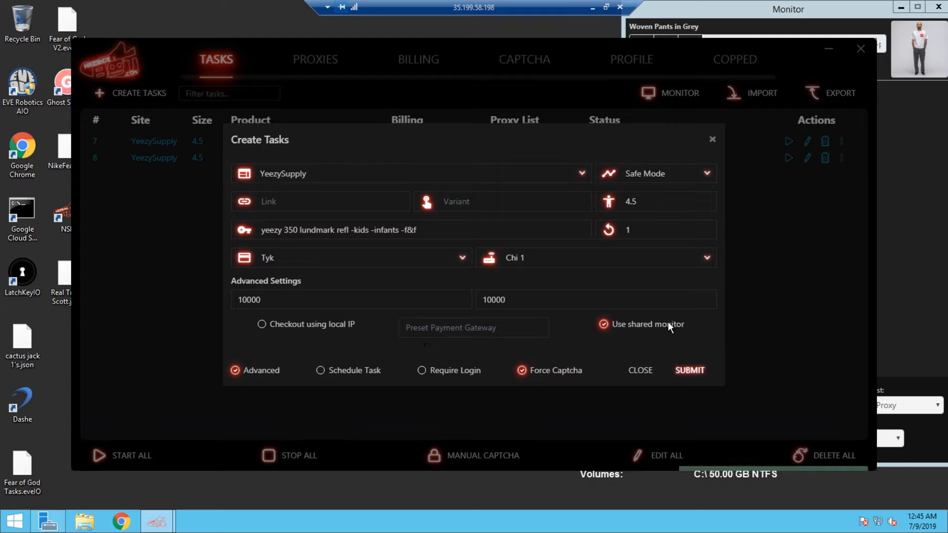
# Add one further YeezySupply task each in Fast Mode, Cyborg Mode and Cyborg2.0, and close the task form
pyautogui.click(676, 167)
pyautogui.click(668, 200)
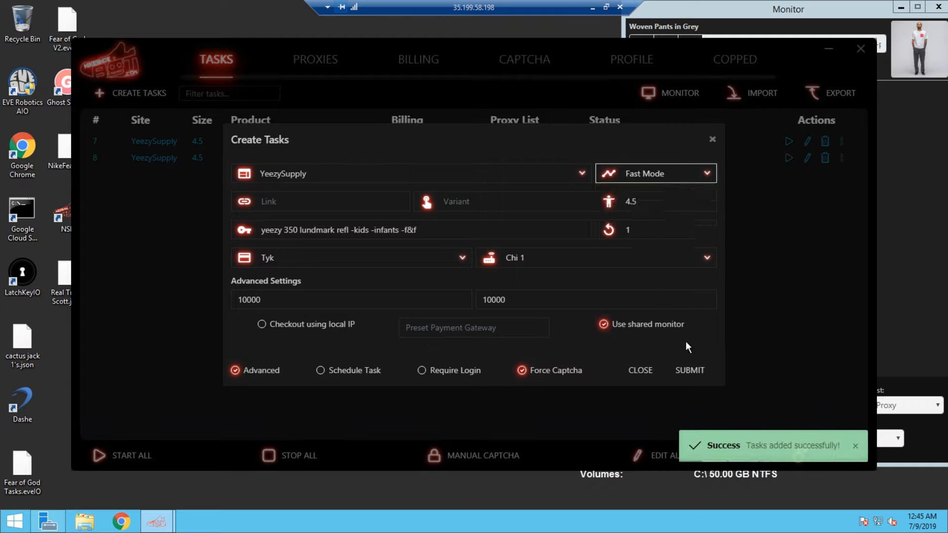
pyautogui.click(686, 375)
pyautogui.click(658, 174)
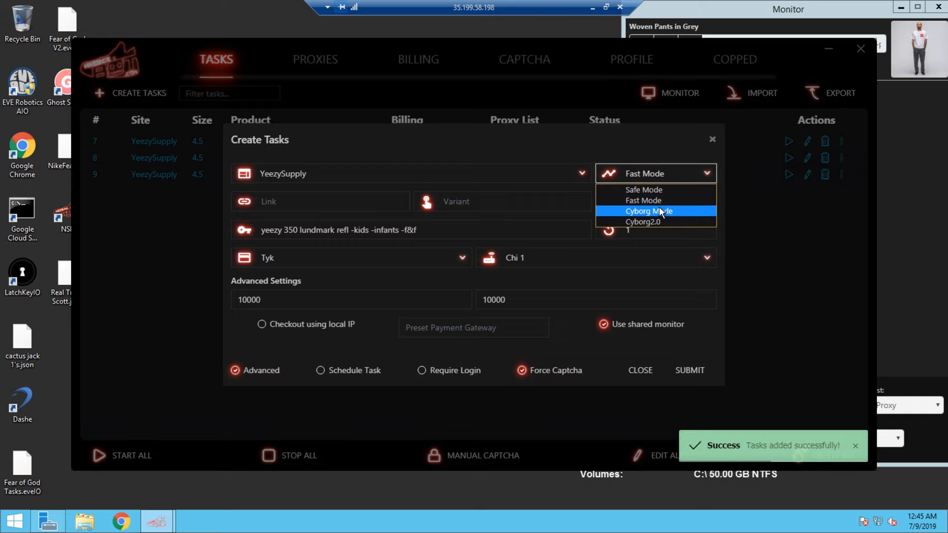
pyautogui.click(659, 207)
pyautogui.click(690, 370)
pyautogui.click(658, 177)
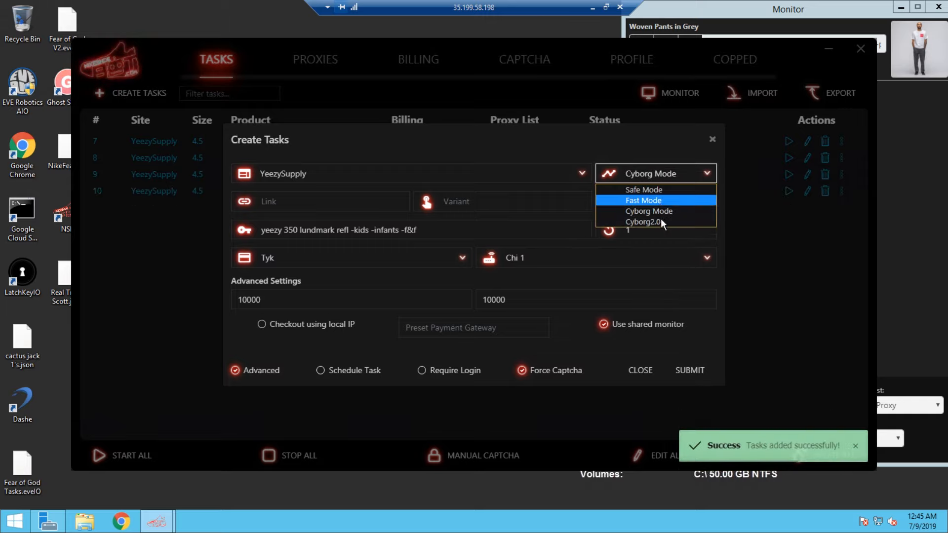
pyautogui.click(661, 220)
pyautogui.click(689, 370)
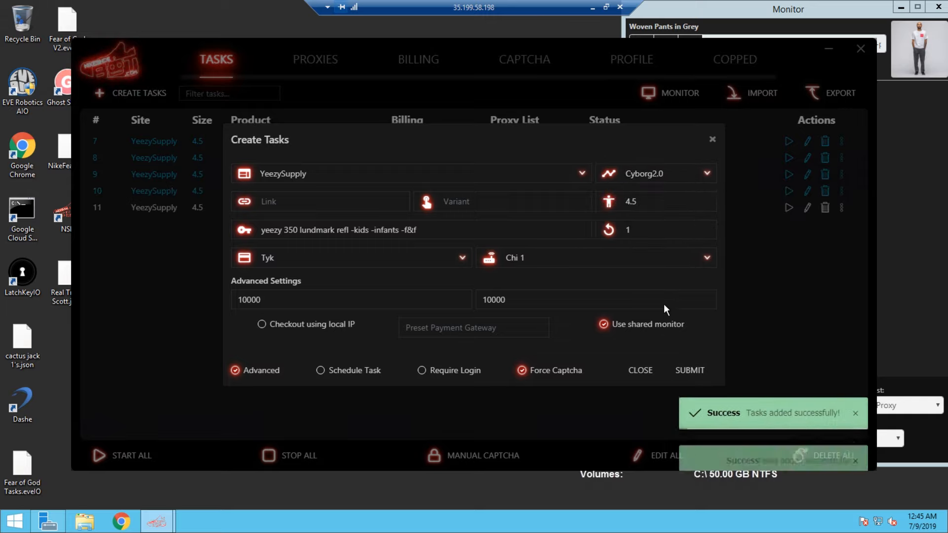
pyautogui.click(712, 139)
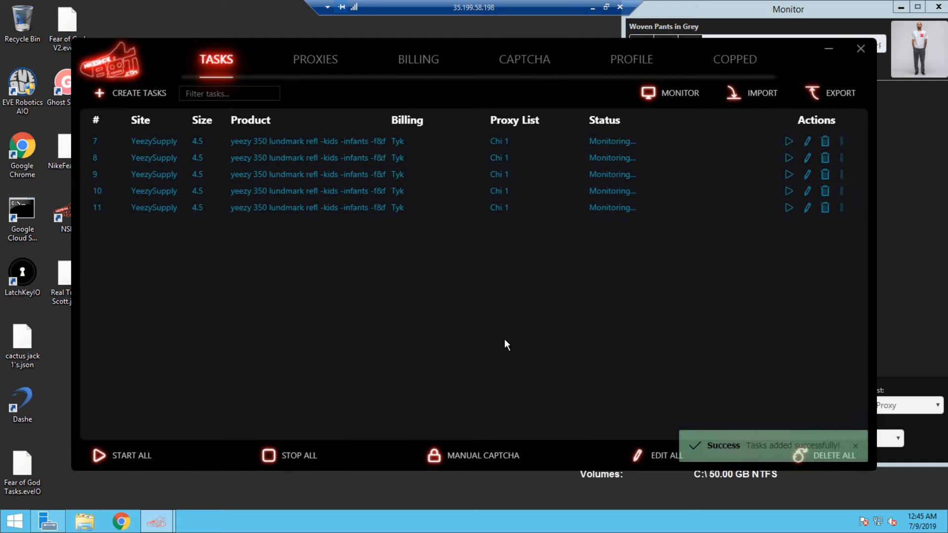
# Select all five YeezySupply tasks and set their monitor timeout to 600 ms
pyautogui.keyDown('ctrl'); pyautogui.click(425, 141); pyautogui.keyUp('ctrl')
pyautogui.keyDown('ctrl'); pyautogui.click(430, 159); pyautogui.keyUp('ctrl')
pyautogui.keyDown('ctrl'); pyautogui.click(433, 174); pyautogui.keyUp('ctrl')
pyautogui.keyDown('ctrl'); pyautogui.click(437, 190); pyautogui.keyUp('ctrl')
pyautogui.keyDown('ctrl'); pyautogui.click(440, 205); pyautogui.keyUp('ctrl')
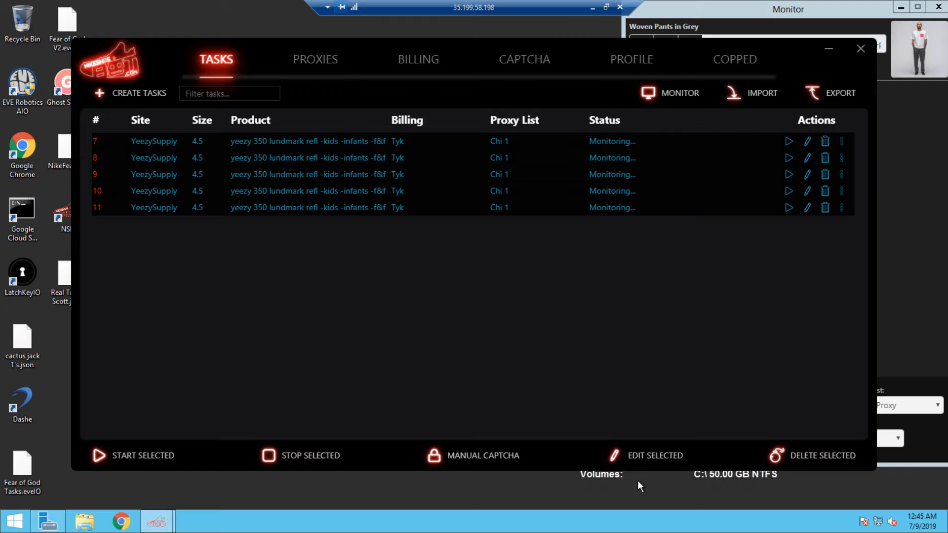
pyautogui.click(647, 455)
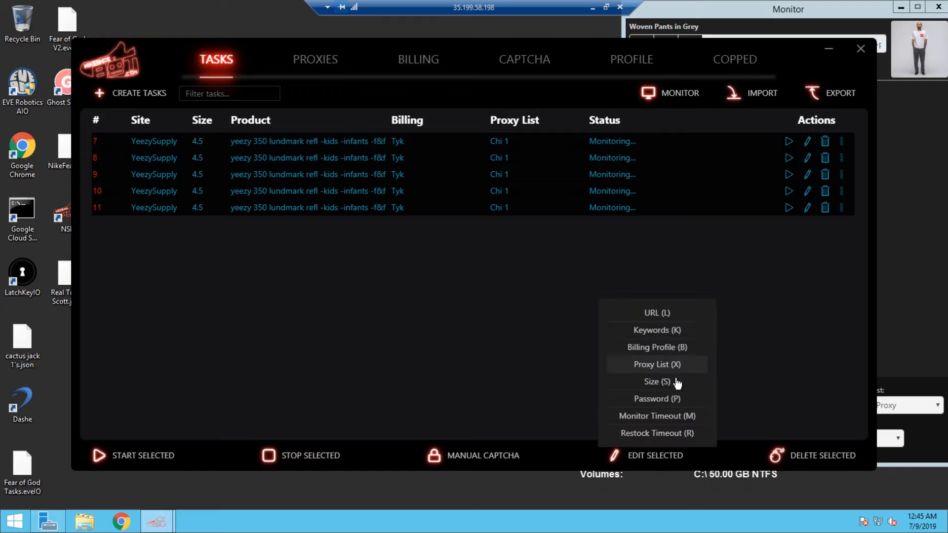
pyautogui.click(657, 416)
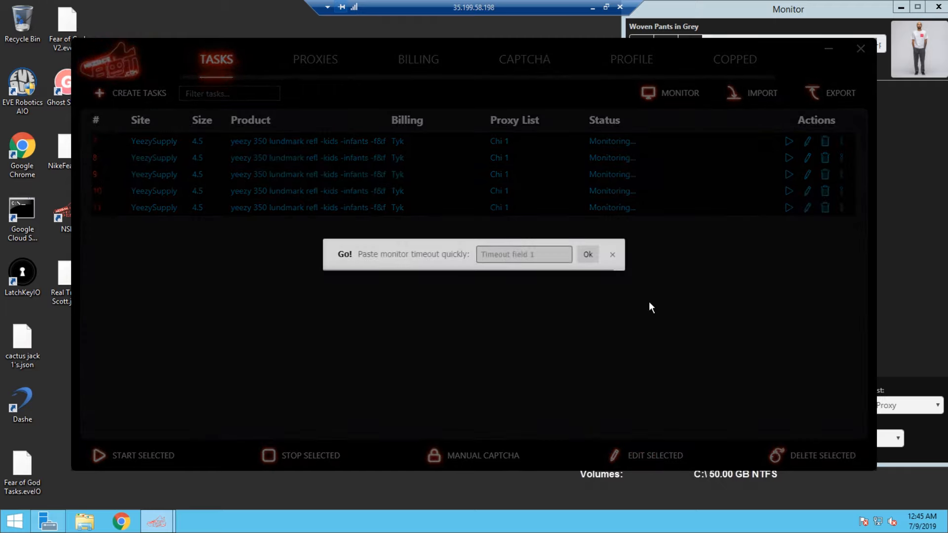
pyautogui.write('600')
pyautogui.click(587, 254)
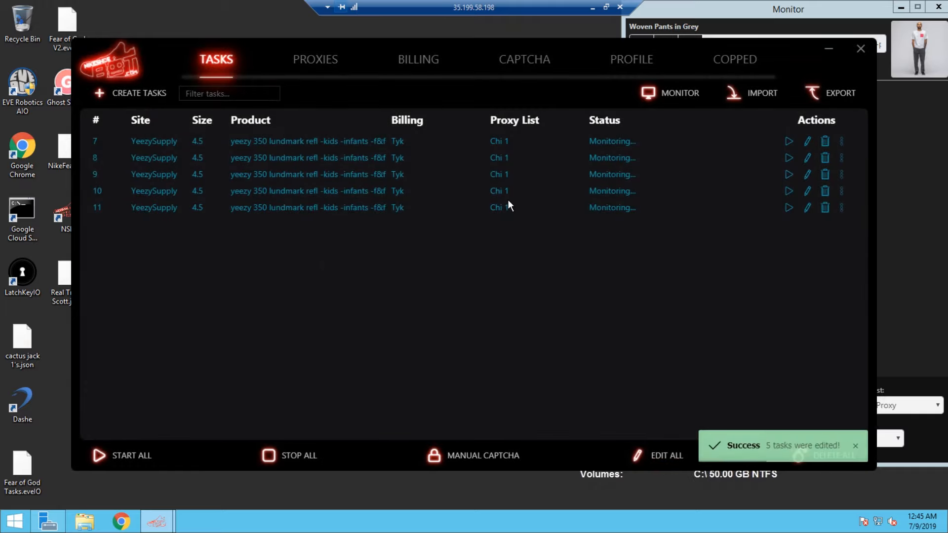
# Reselect the five YeezySupply tasks and set their restock timeout to 600 ms
pyautogui.moveTo(514, 146); pyautogui.dragTo(521, 210)
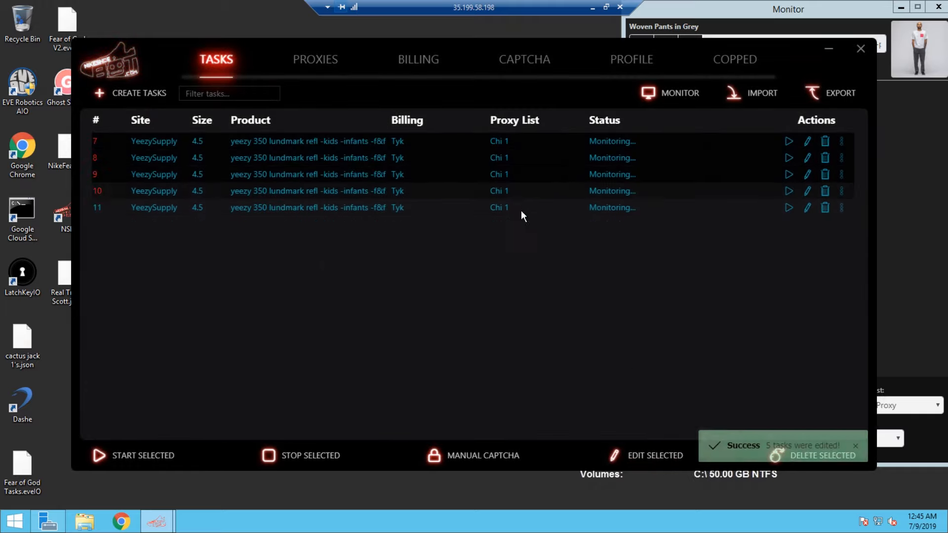
pyautogui.click(666, 464)
pyautogui.click(656, 432)
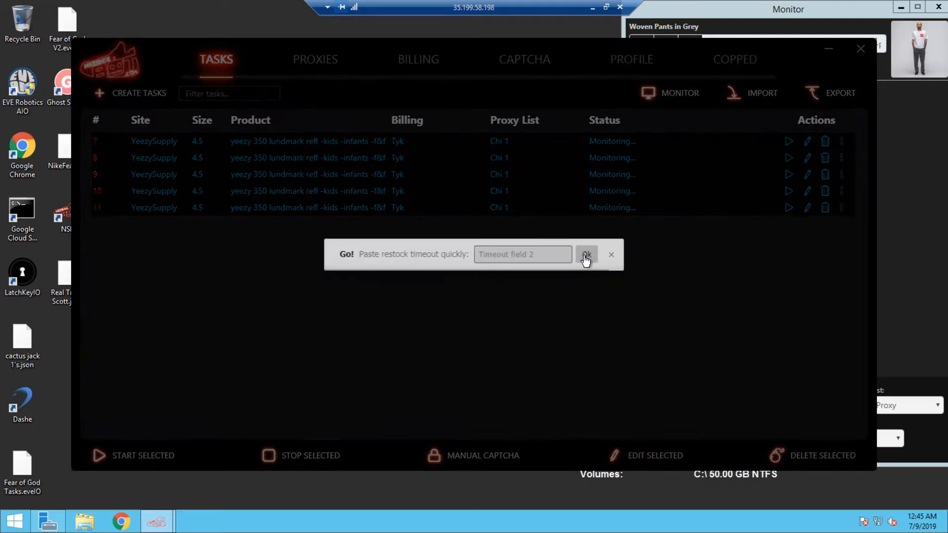
pyautogui.write('600')
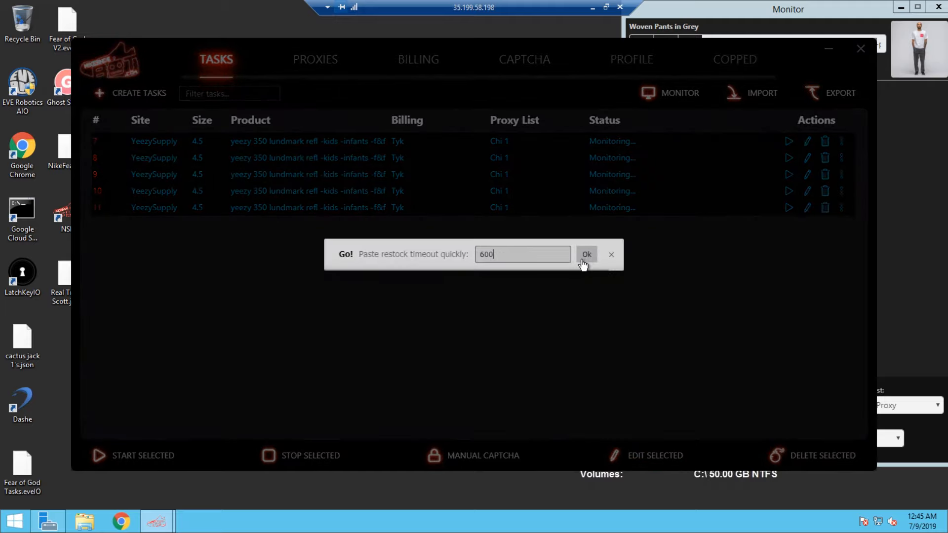
pyautogui.click(586, 254)
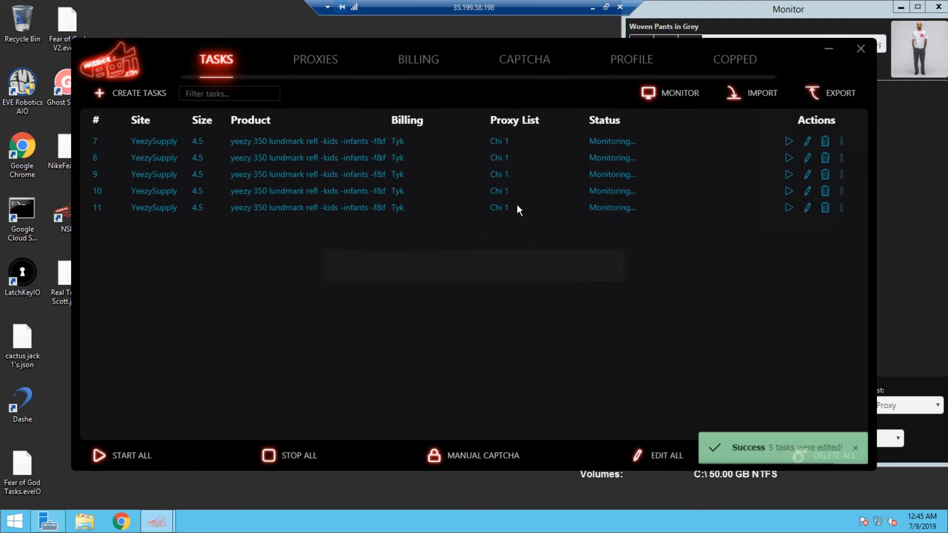
pyautogui.click(662, 455)
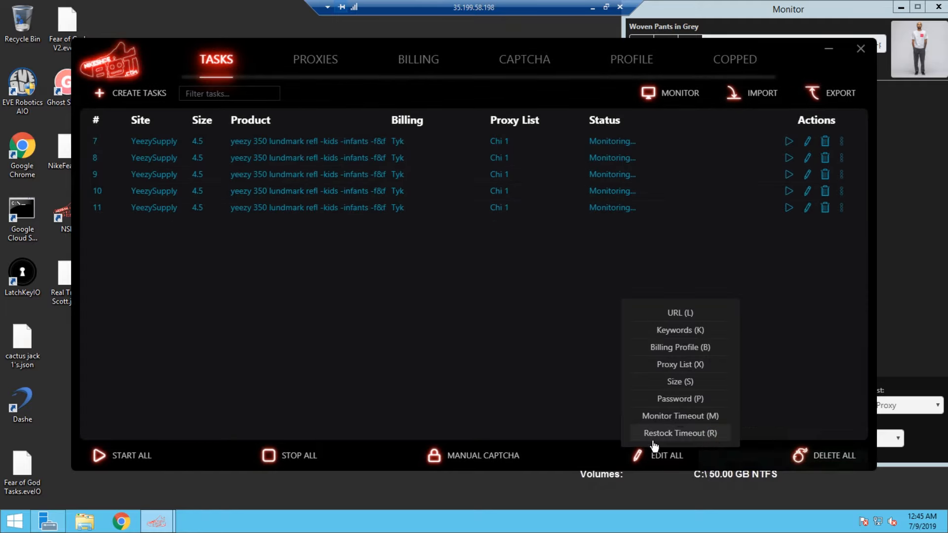
pyautogui.click(580, 312)
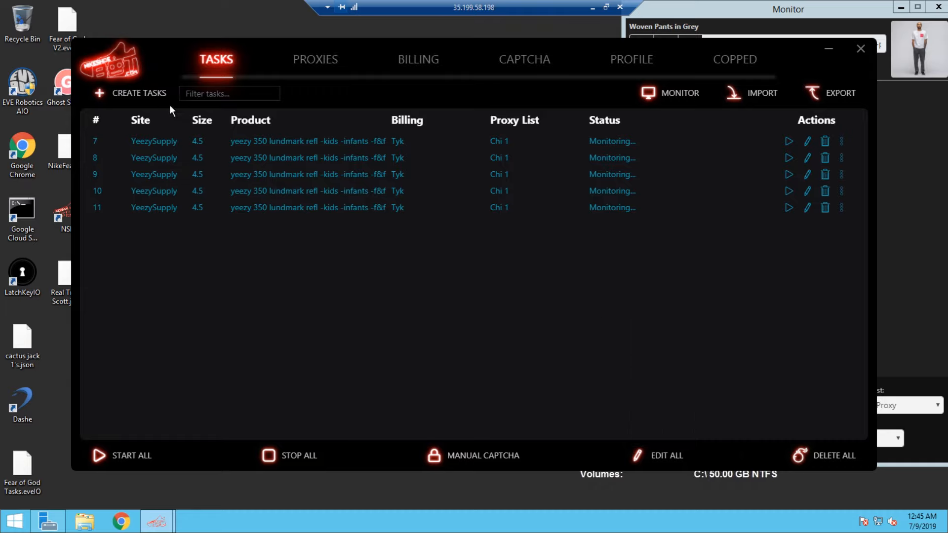
# Start a new task for the Kith site
pyautogui.click(151, 94)
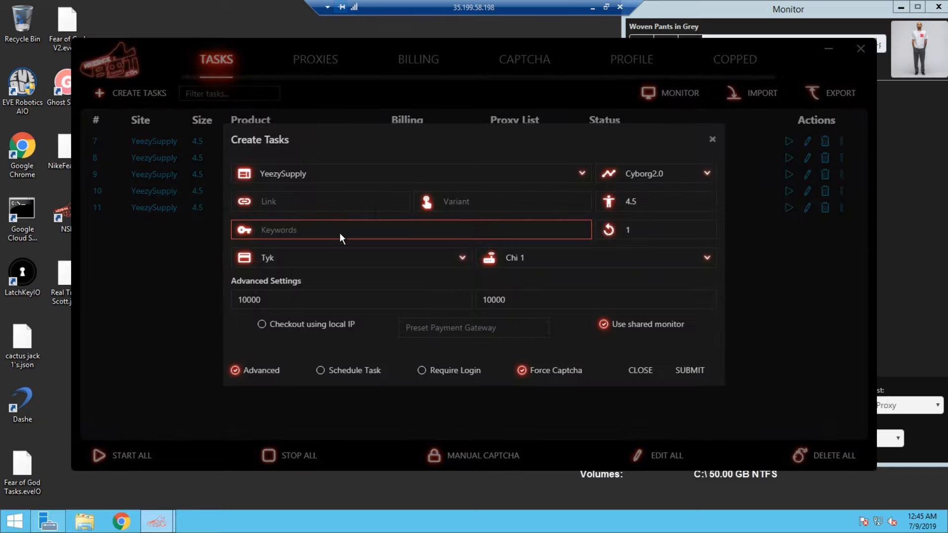
pyautogui.click(332, 175)
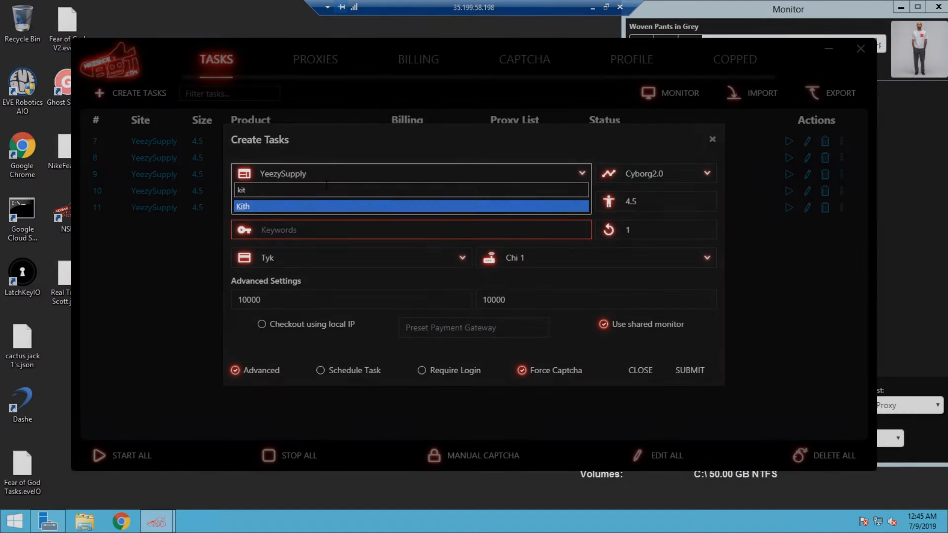
pyautogui.press('Return')
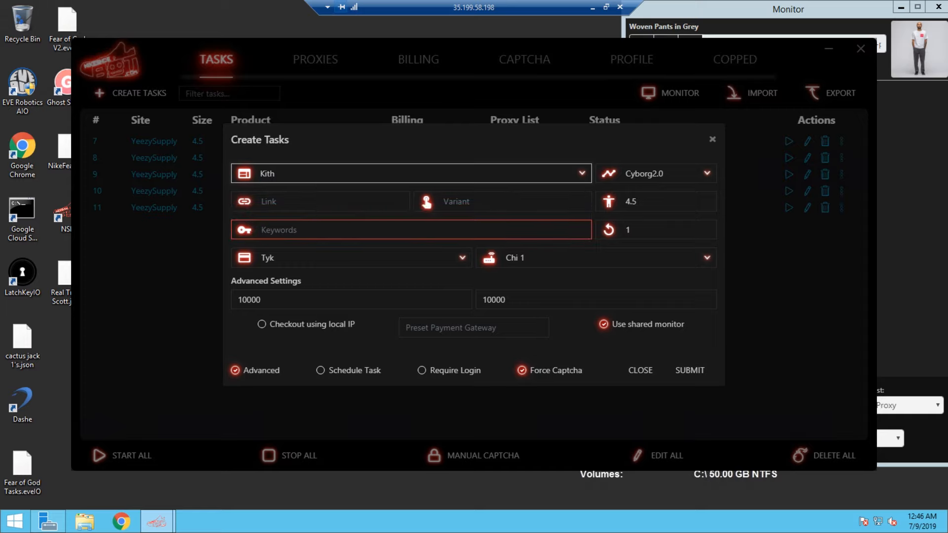
# Enter "yeezy 350 lundmark -kids -infants -f&f" as the keywords of the Kith task
pyautogui.click(326, 223)
pyautogui.write('yeezy 350 lu')
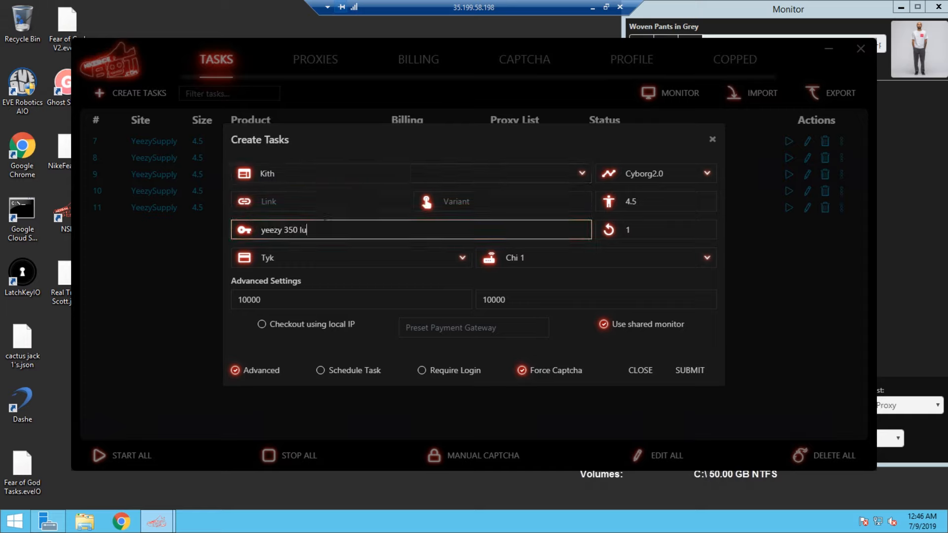
pyautogui.write('ndmakr')
pyautogui.write(' -kdis ')
pyautogui.write('-infatns')
pyautogui.write('nts -f&f')
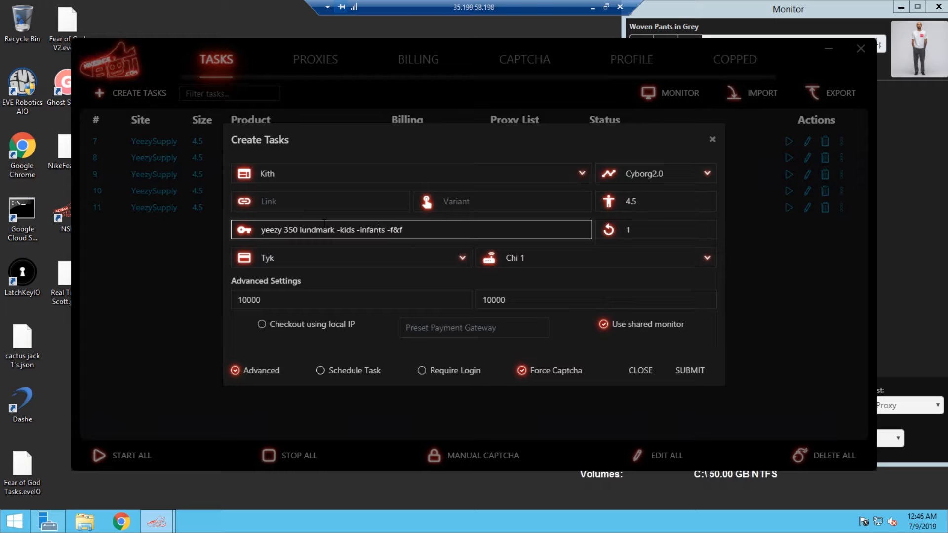
# Clear the Kith task's size, set it to Safe Mode, and create it with a random available size
pyautogui.click(653, 199)
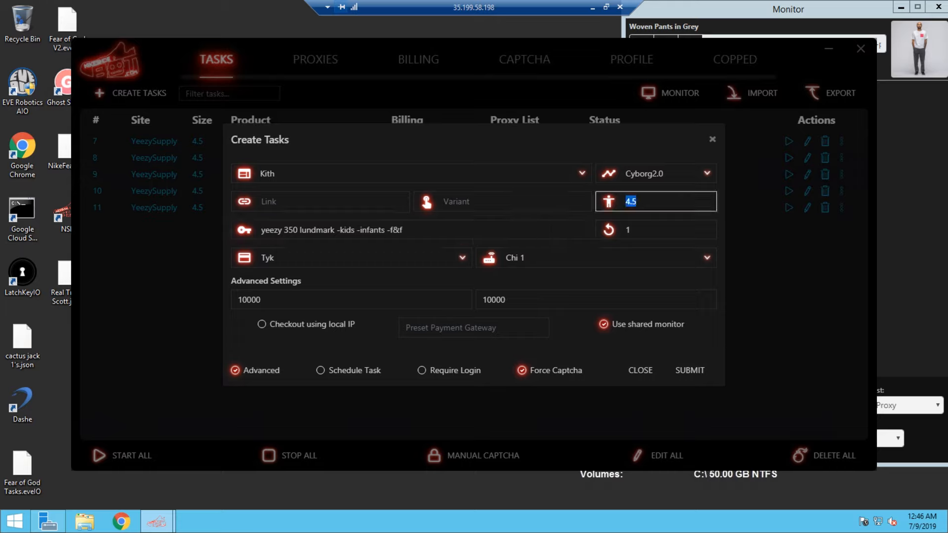
pyautogui.click(691, 172)
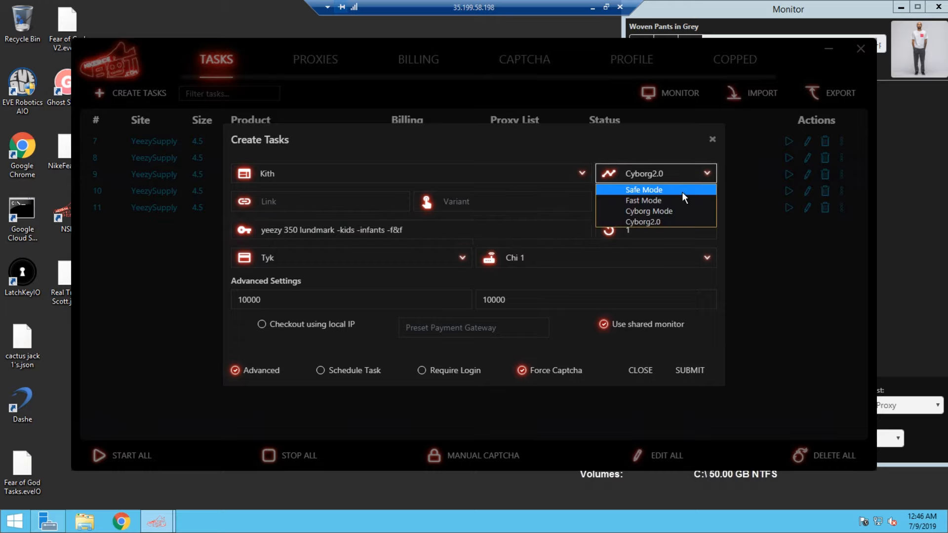
pyautogui.click(682, 188)
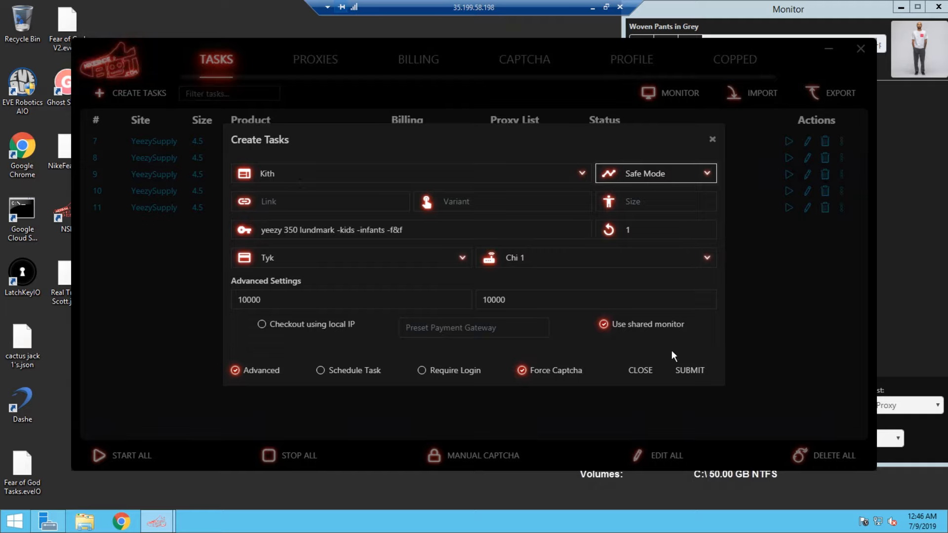
pyautogui.click(693, 371)
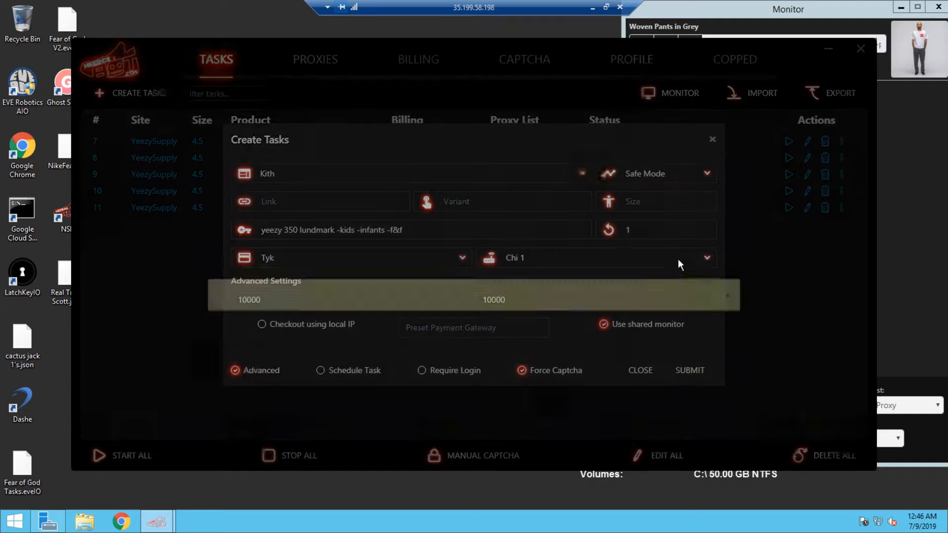
pyautogui.click(623, 255)
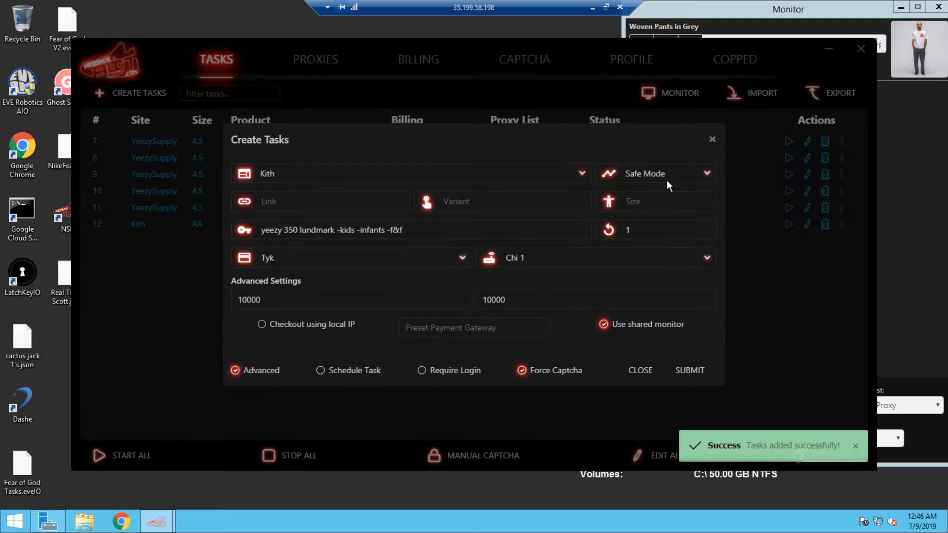
# Create two more Kith tasks with the same keywords and random size, one in Fast Mode and one in Cyborg Mode
pyautogui.click(666, 180)
pyautogui.click(660, 202)
pyautogui.click(687, 370)
pyautogui.click(662, 178)
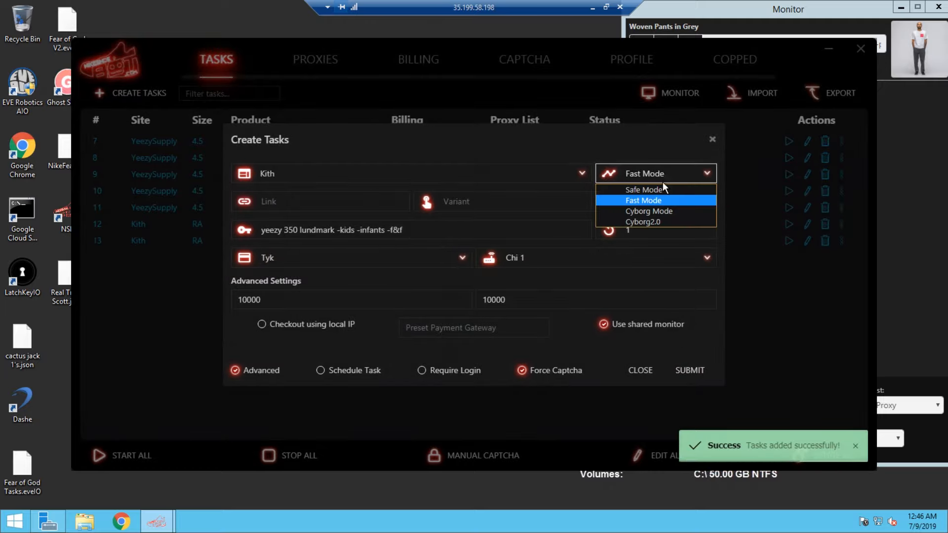
pyautogui.click(668, 206)
pyautogui.click(693, 370)
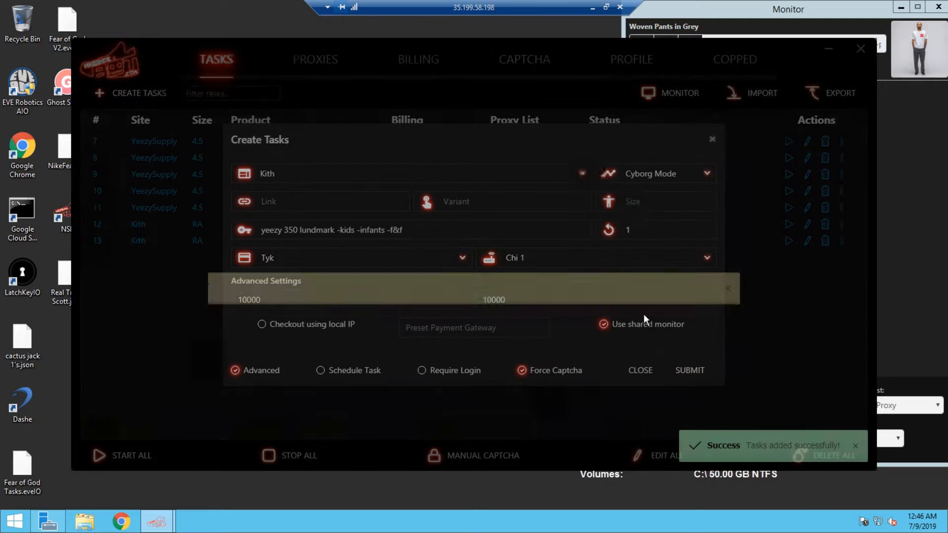
pyautogui.click(621, 254)
# Create a random-size Kith task in Cyborg2.0 mode with the same keywords and return to the task list
pyautogui.click(658, 174)
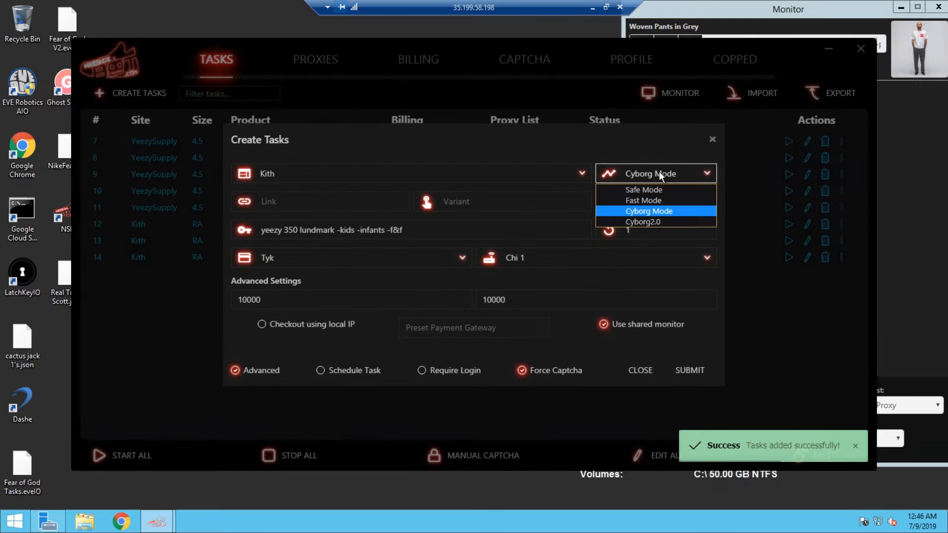
pyautogui.click(652, 223)
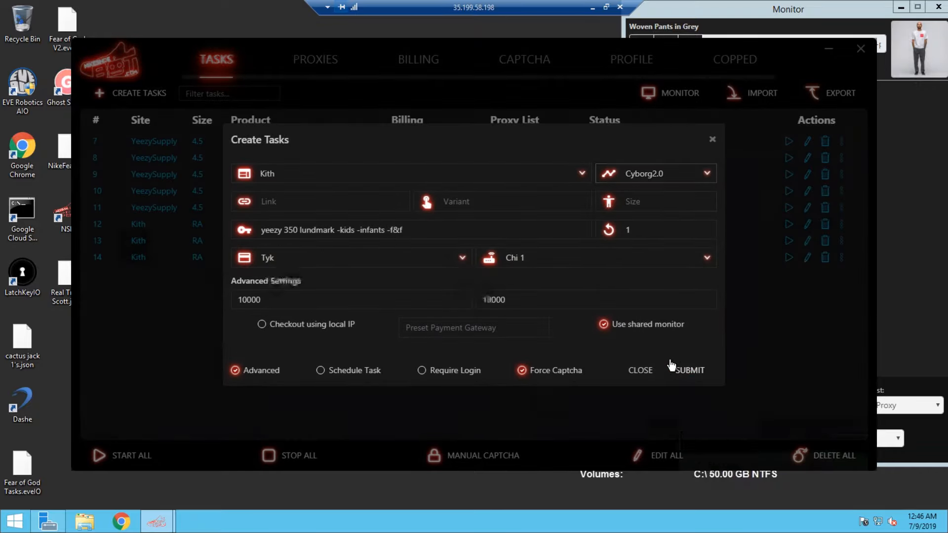
pyautogui.click(681, 369)
pyautogui.click(619, 254)
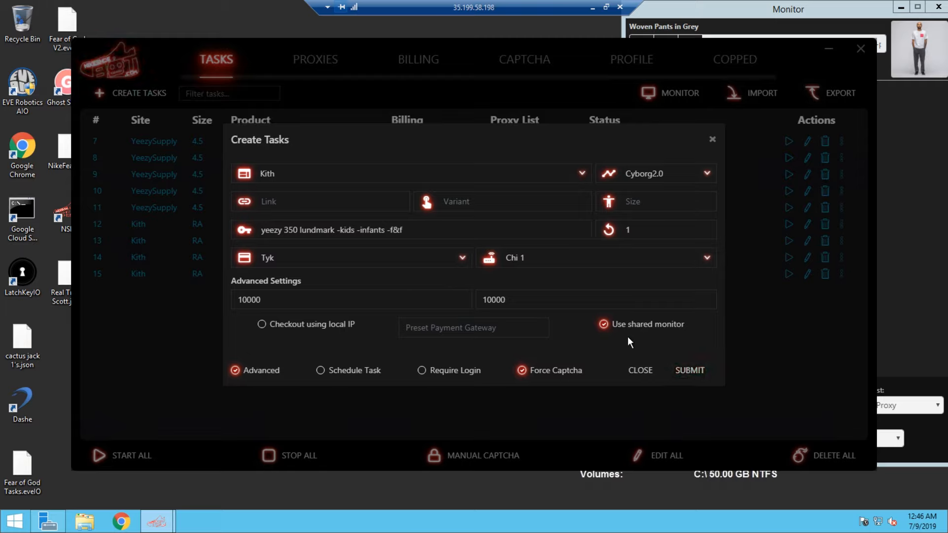
pyautogui.click(640, 371)
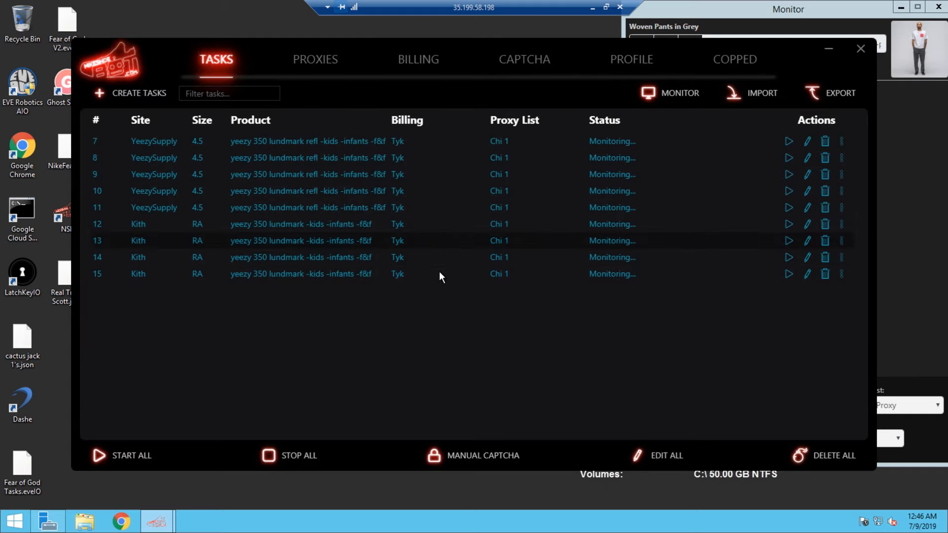
# Start a new Kith task with the keywords "350 lundmark -kids -infants -f&f"
pyautogui.click(125, 93)
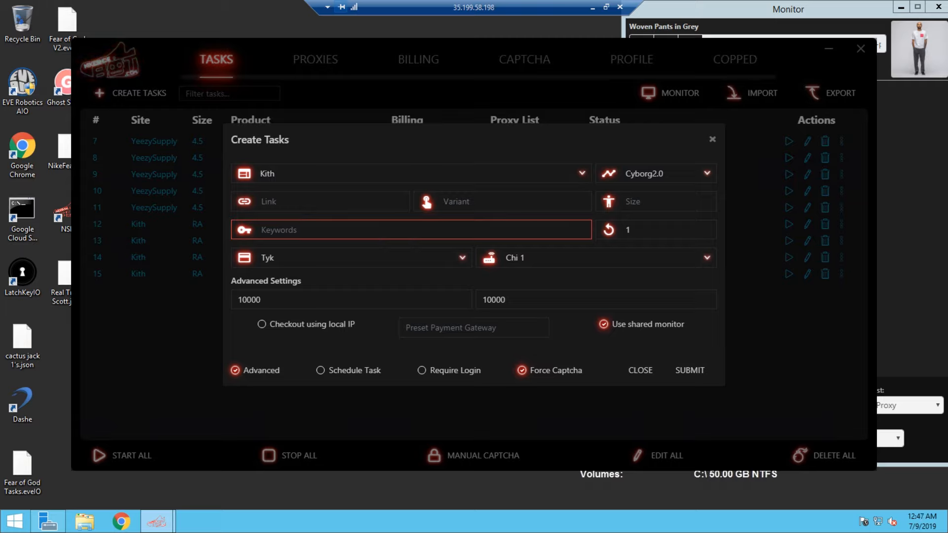
pyautogui.write('350 lundmark')
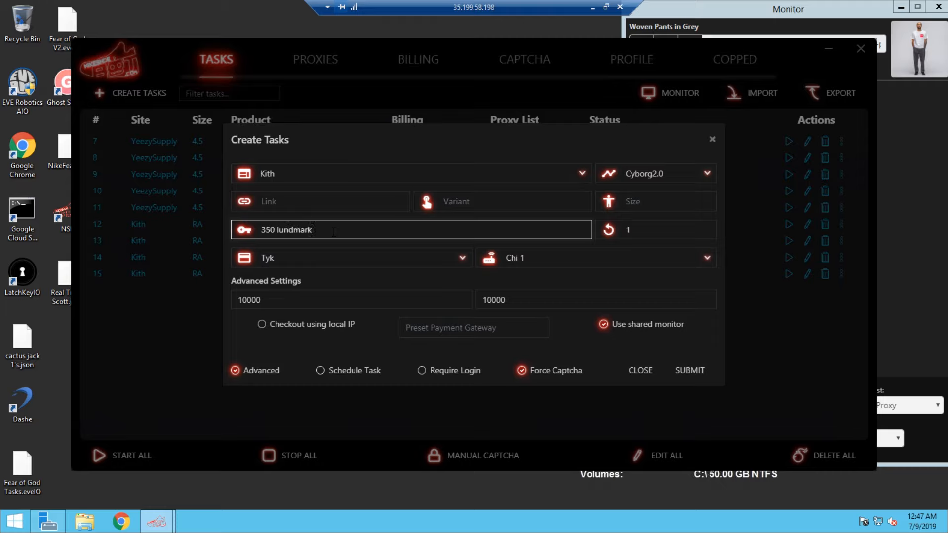
pyautogui.write(' -kdsi')
pyautogui.write('ids')
pyautogui.write(' -infatn')
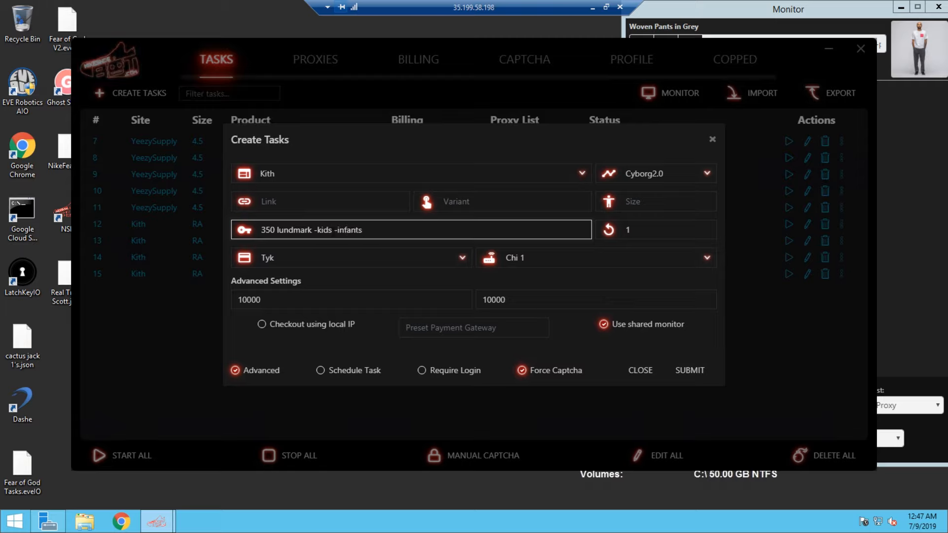
pyautogui.write(' -f')
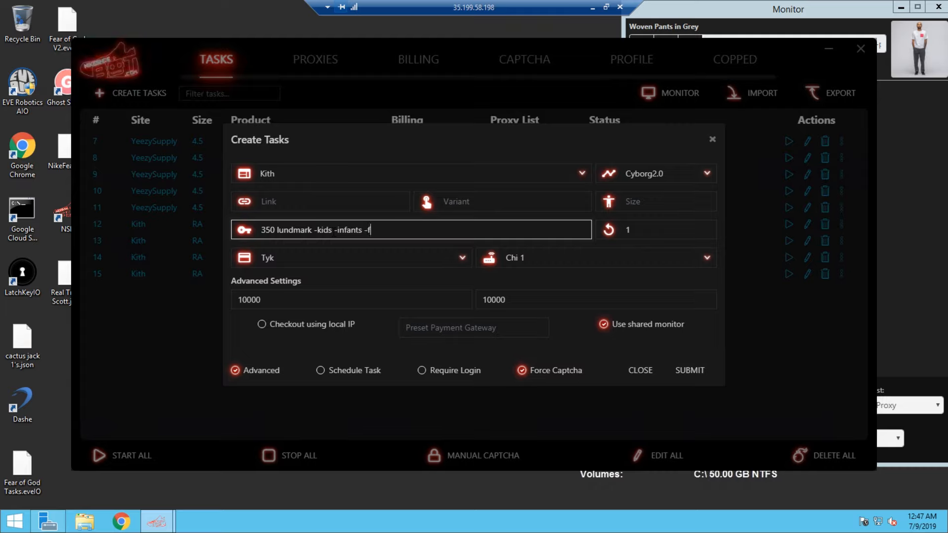
pyautogui.write('&f')
# Create random-size Kith tasks from the "350 lundmark" keywords in Safe Mode and in Fast Mode
pyautogui.click(666, 173)
pyautogui.click(666, 188)
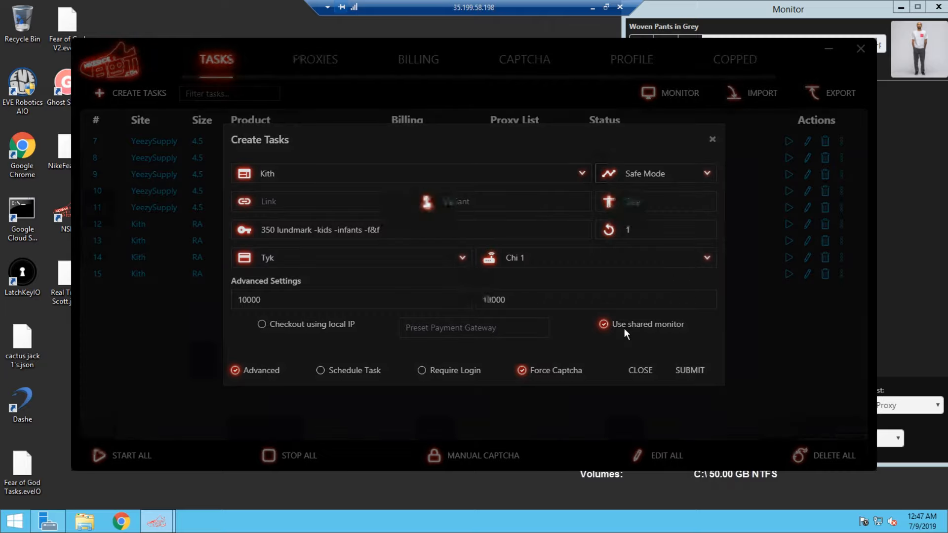
pyautogui.click(626, 256)
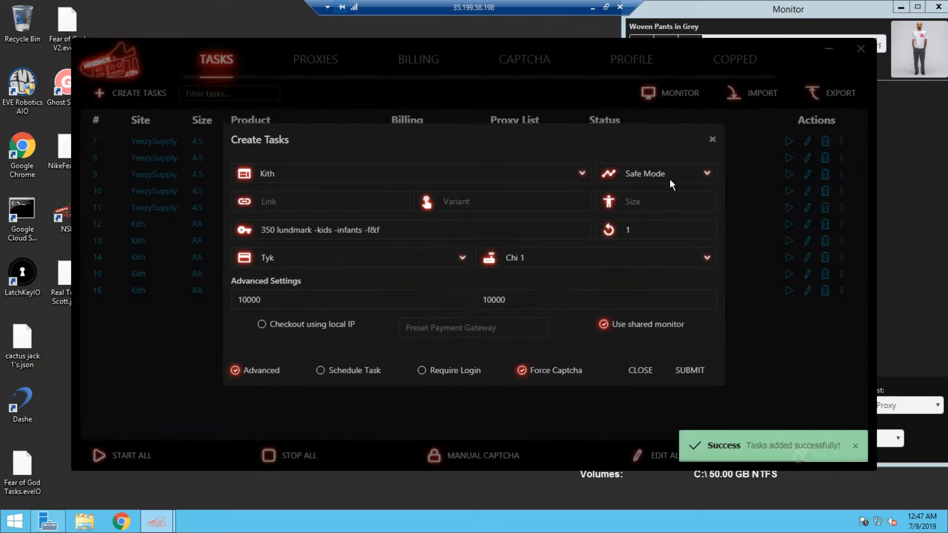
pyautogui.click(669, 178)
pyautogui.click(662, 200)
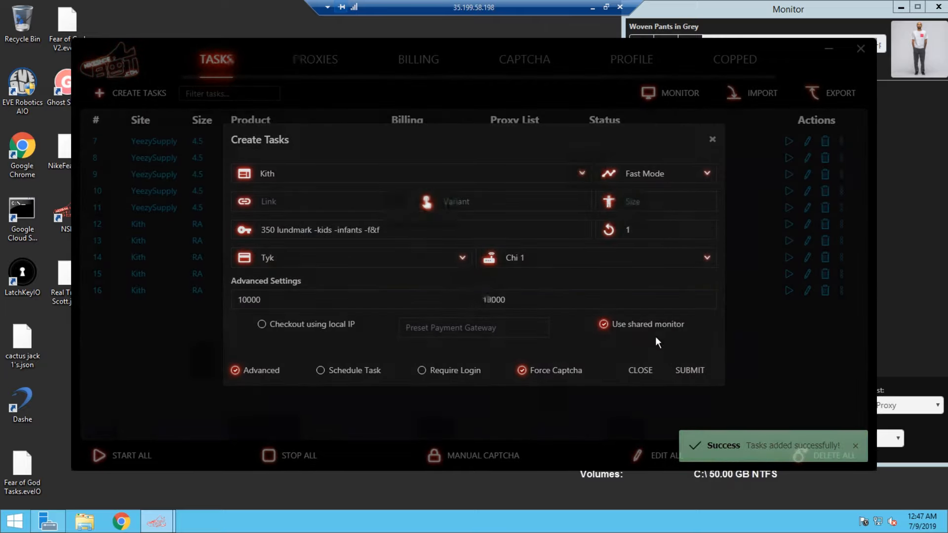
pyautogui.click(690, 370)
pyautogui.click(619, 255)
# Create the "350 lundmark" Kith tasks in Cyborg Mode and Cyborg2.0 with random size, and return to the task list
pyautogui.click(666, 173)
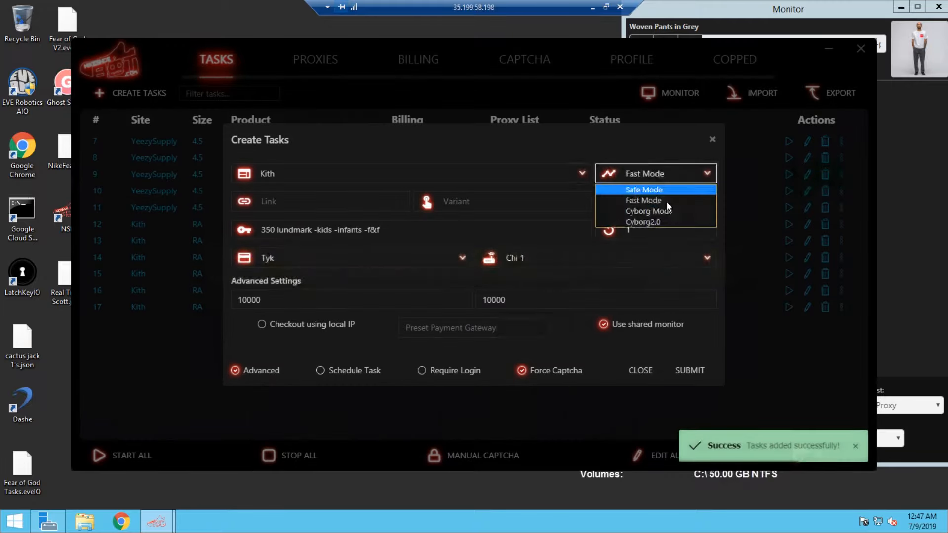
pyautogui.click(663, 212)
pyautogui.click(693, 368)
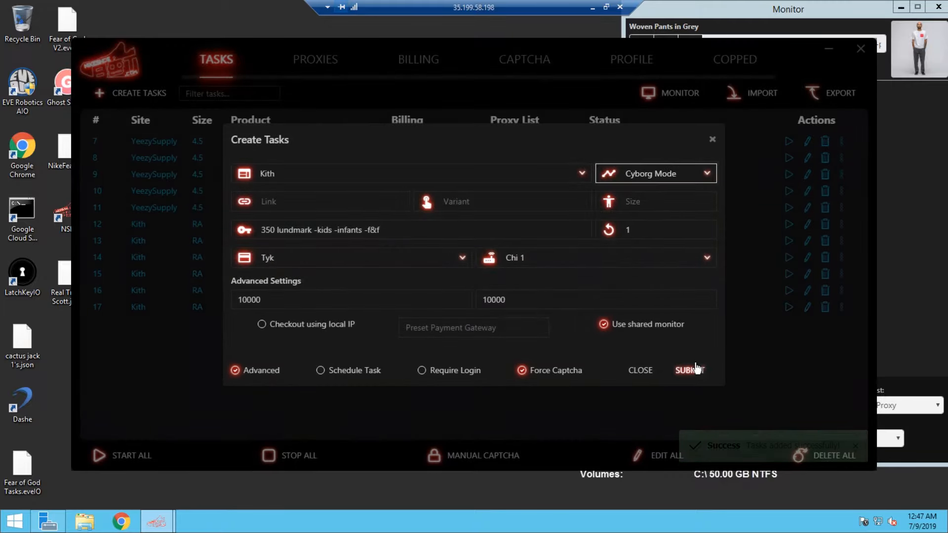
pyautogui.click(621, 255)
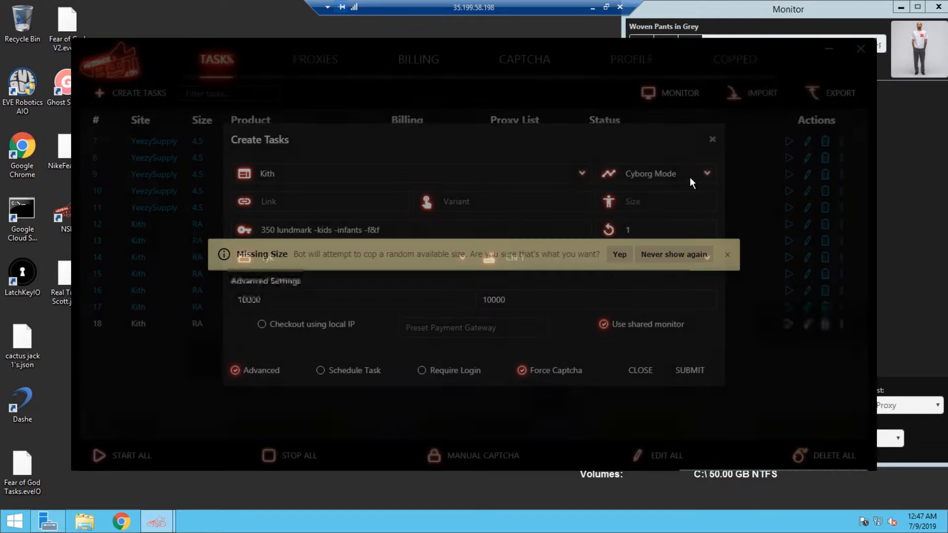
pyautogui.click(690, 175)
pyautogui.click(676, 219)
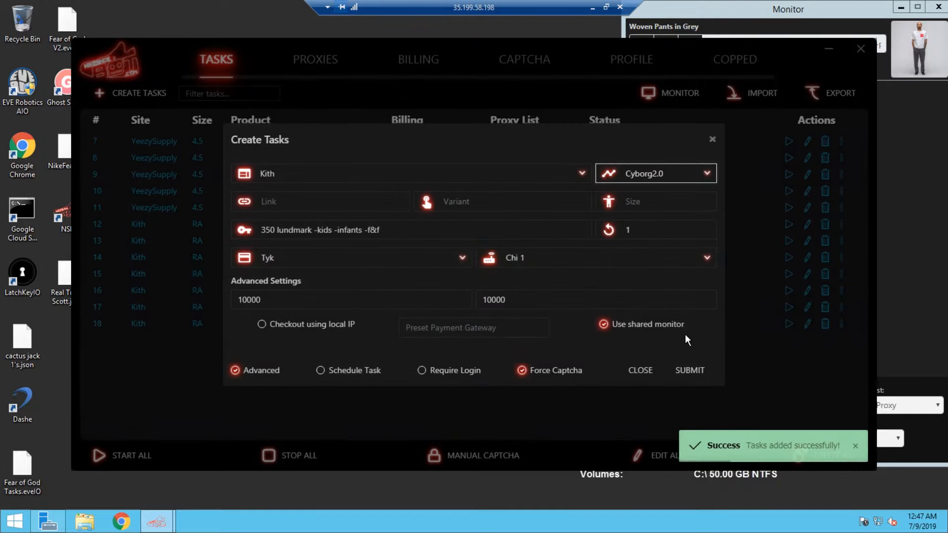
pyautogui.click(689, 370)
pyautogui.click(619, 254)
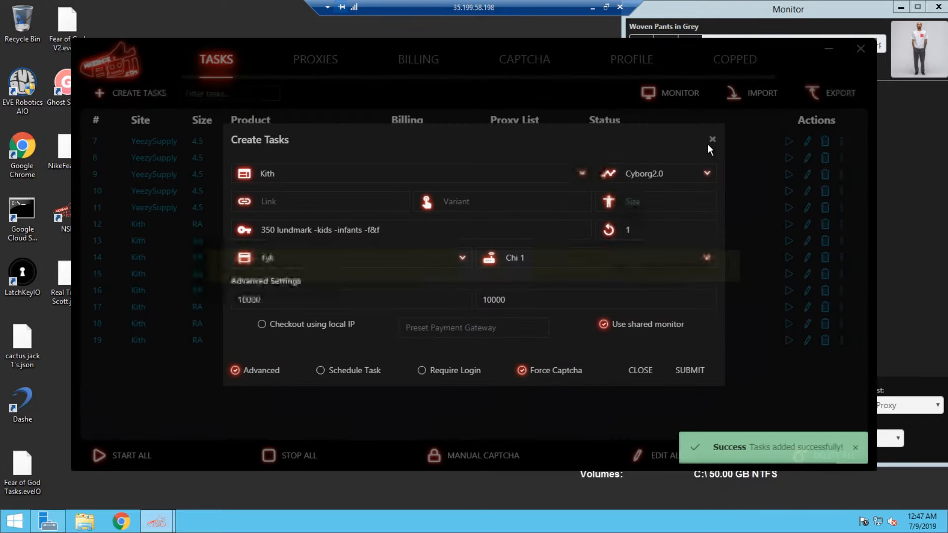
pyautogui.click(712, 139)
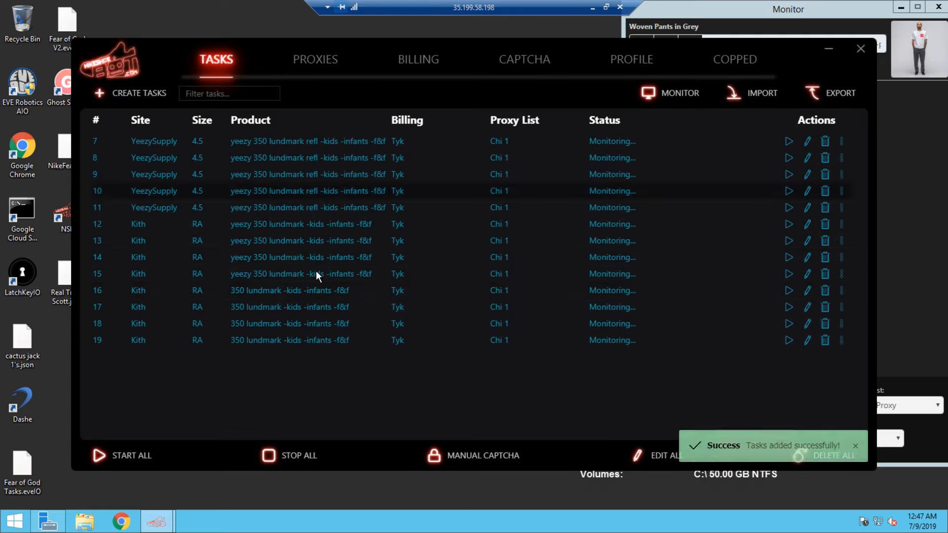
# Start another new task and bring up the beginning of its list of sites
pyautogui.click(139, 93)
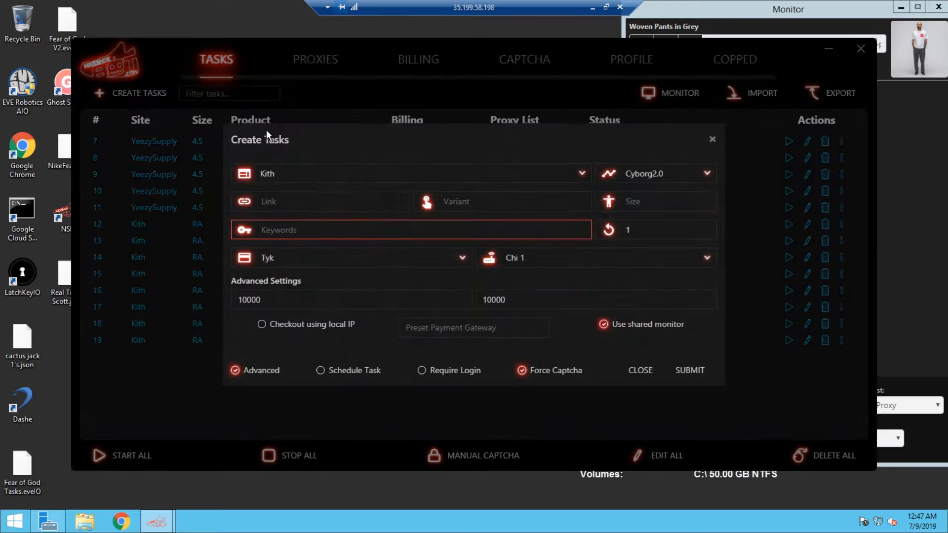
pyautogui.click(312, 178)
pyautogui.scroll(5, 310, 275)
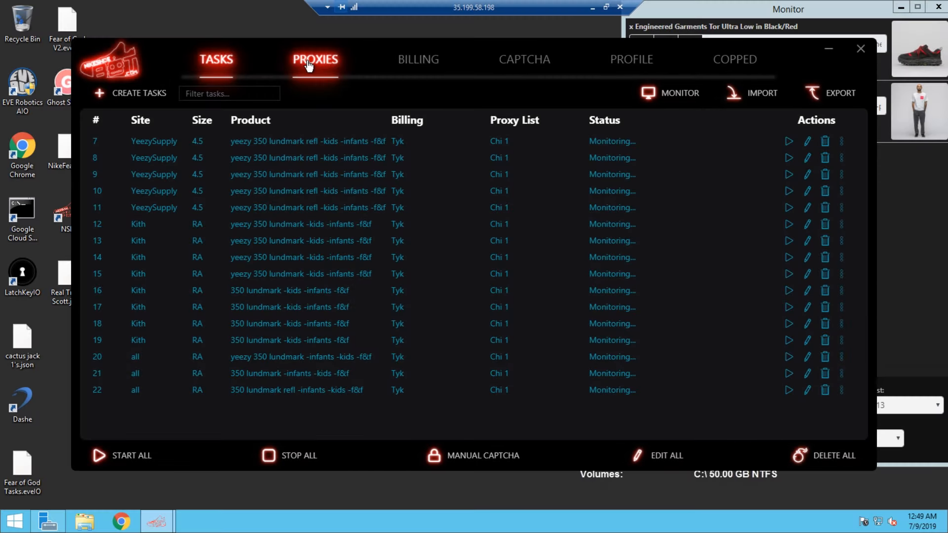
pyautogui.click(309, 64)
pyautogui.click(207, 64)
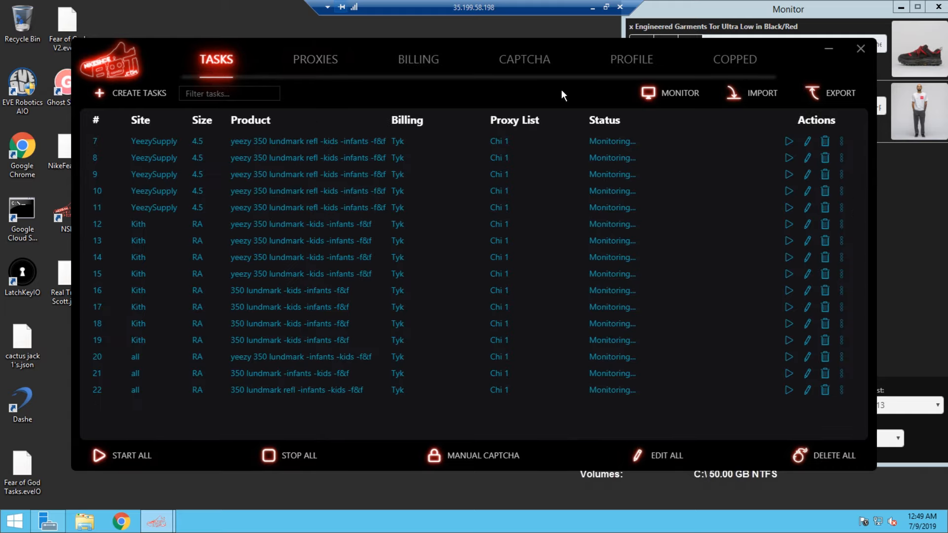
pyautogui.click(540, 73)
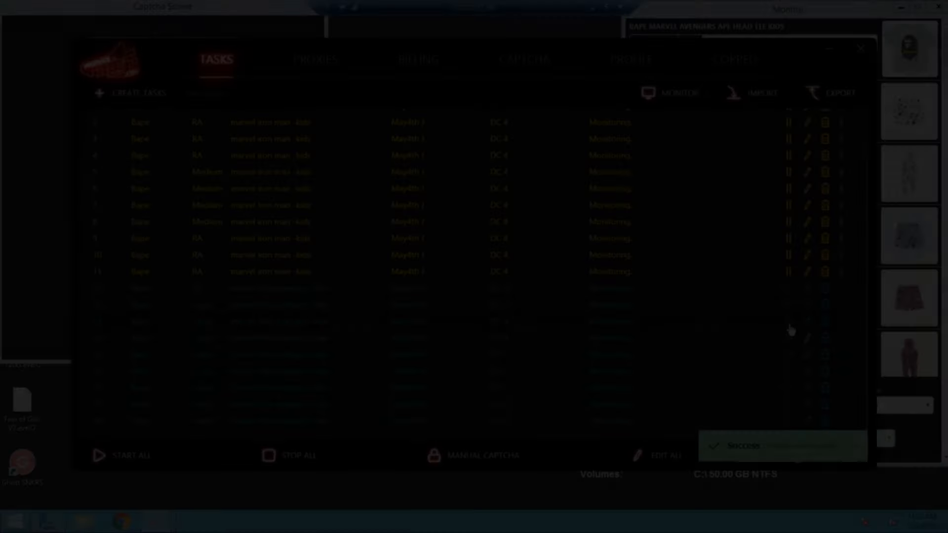
# Start the remaining stopped size Large Bape tasks for "marvel milo avengers -kids", from task 14 to task 20
pyautogui.click(788, 321)
pyautogui.click(788, 337)
pyautogui.click(788, 371)
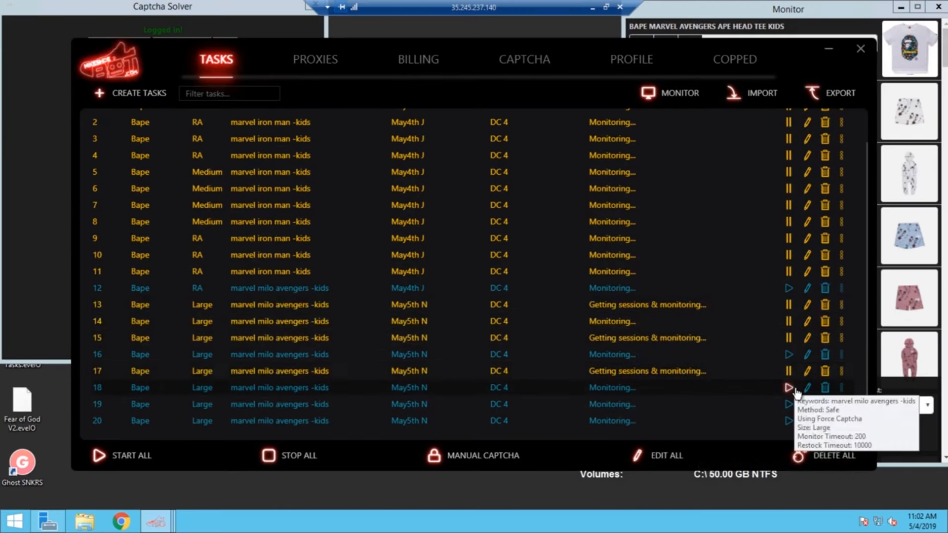
pyautogui.click(788, 388)
pyautogui.click(788, 404)
pyautogui.click(788, 420)
# Browse through the Bape products caught in the Monitor window
pyautogui.click(930, 205)
pyautogui.scroll(-15, 930, 205)
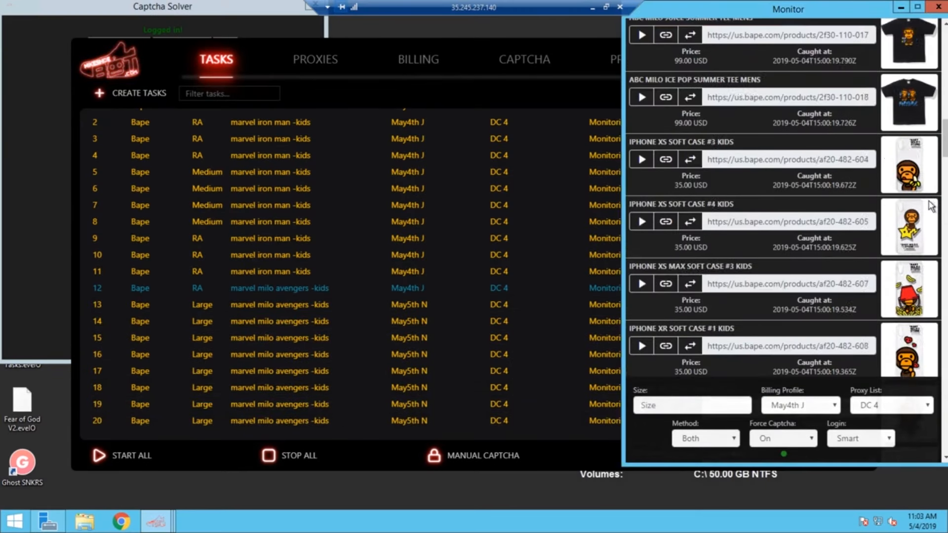
pyautogui.scroll(-10, 930, 205)
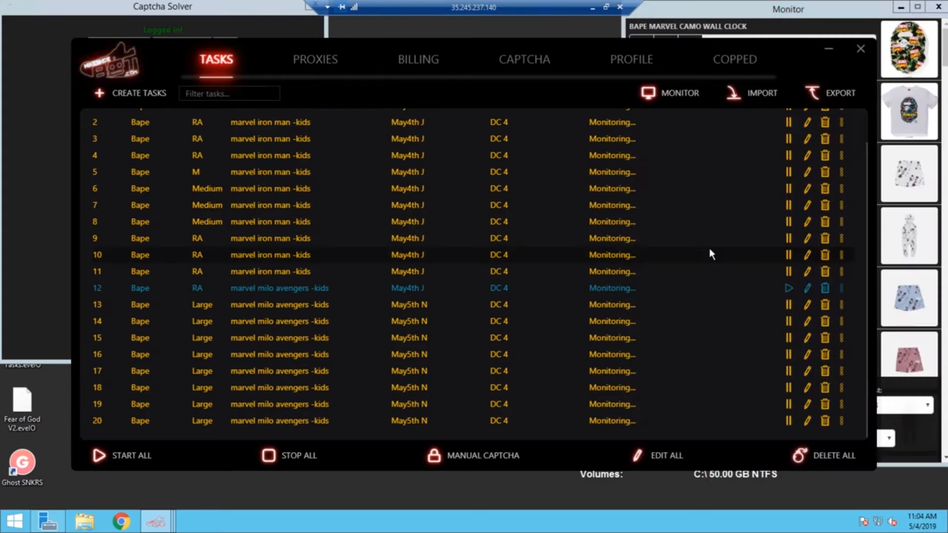
# Check the statuses of the Bape tasks through the whole task list
pyautogui.scroll(1, 708, 248)
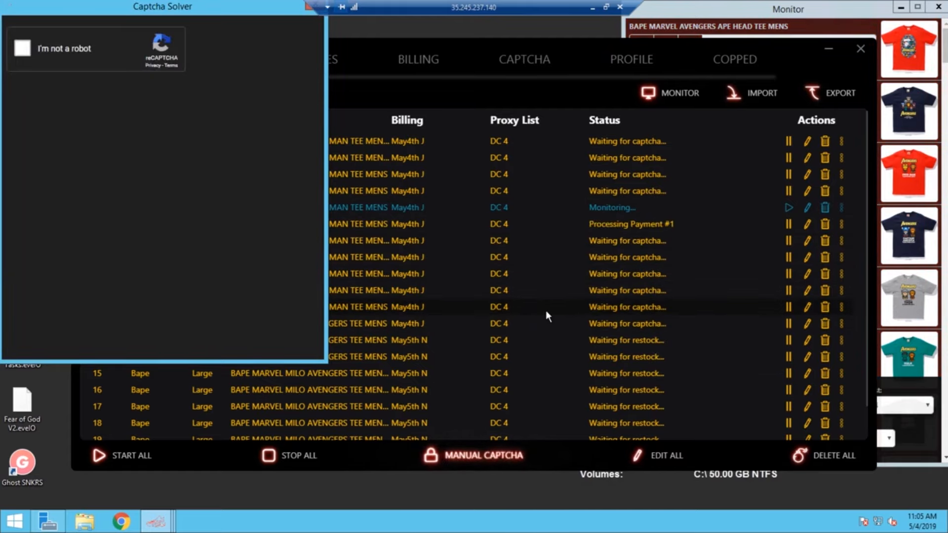
pyautogui.click(538, 311)
pyautogui.scroll(-1, 561, 309)
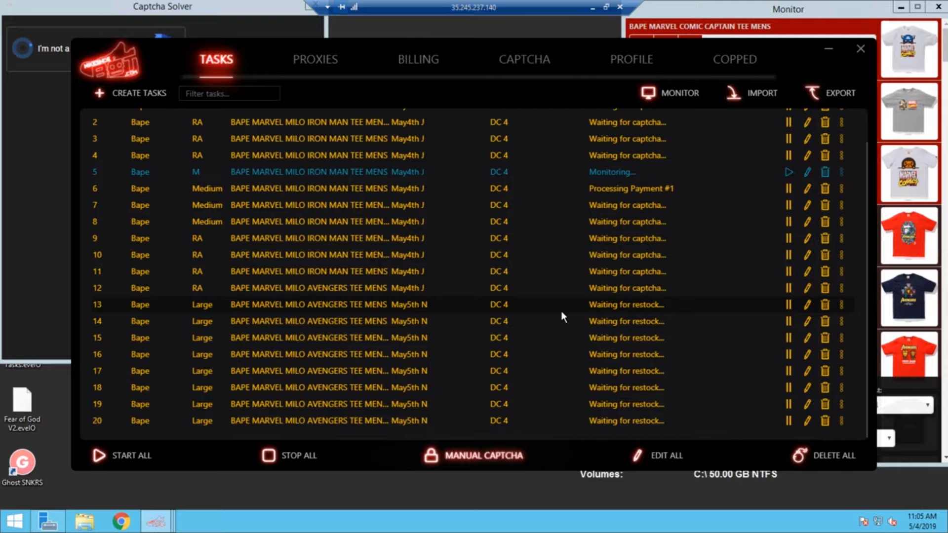